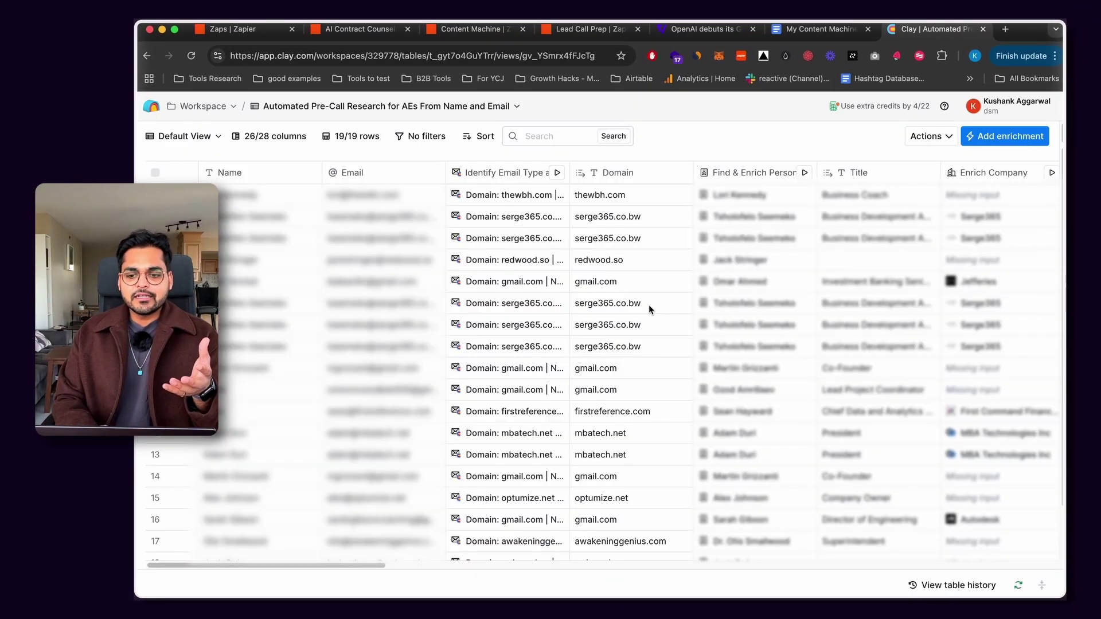
# Browse Clay's Enrich person info options and the Integrations provider list
pyautogui.click(990, 137)
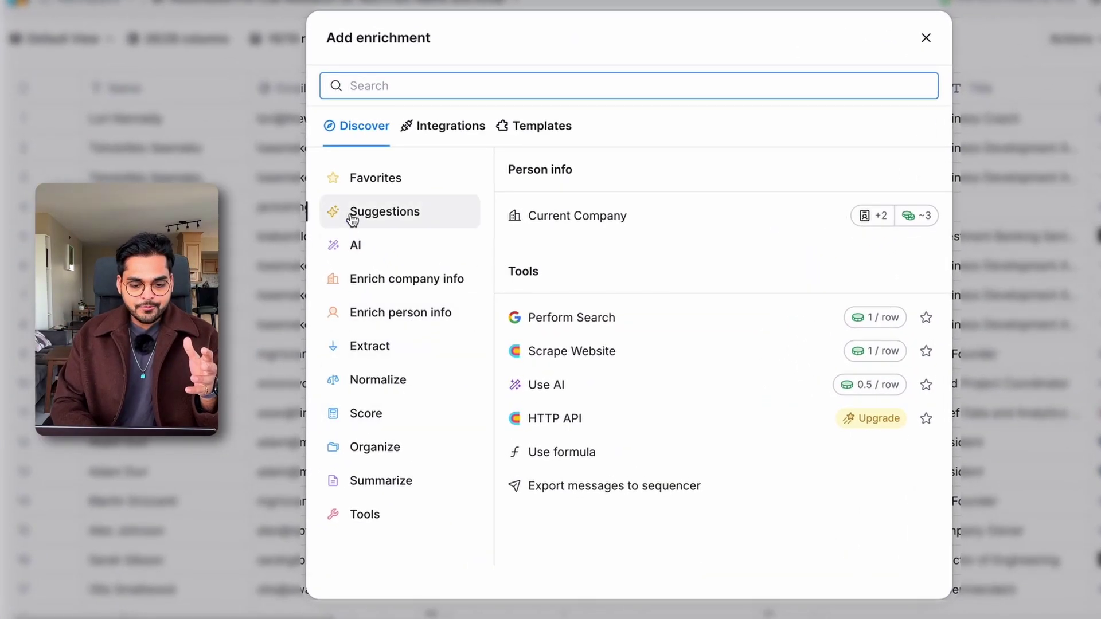
pyautogui.click(401, 312)
pyautogui.scroll(-10, 688, 313)
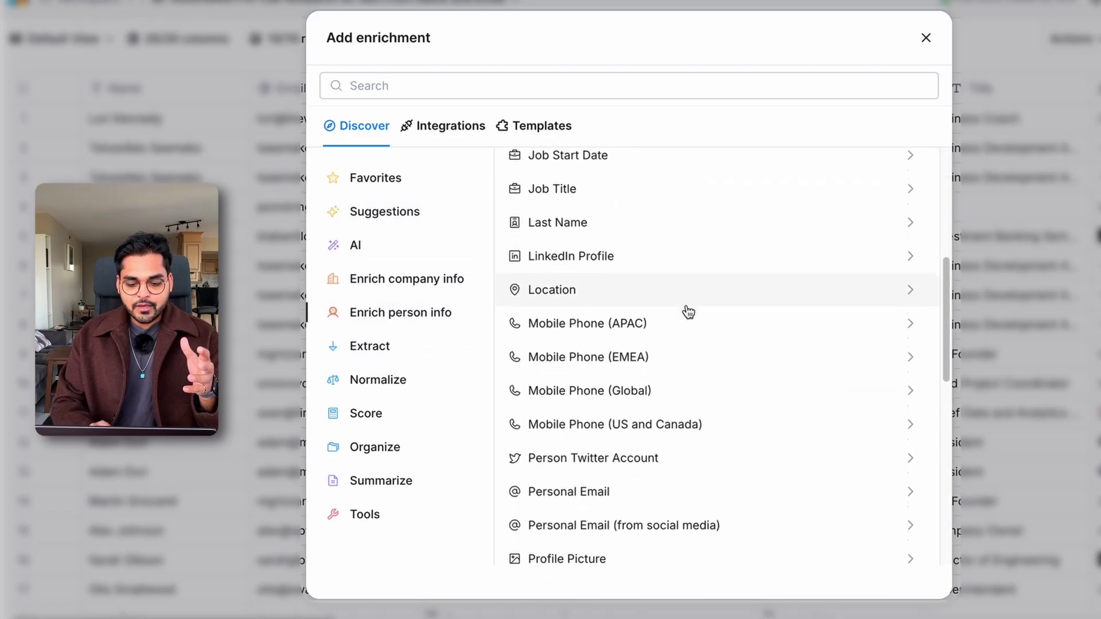
pyautogui.scroll(-5, 688, 313)
pyautogui.click(442, 126)
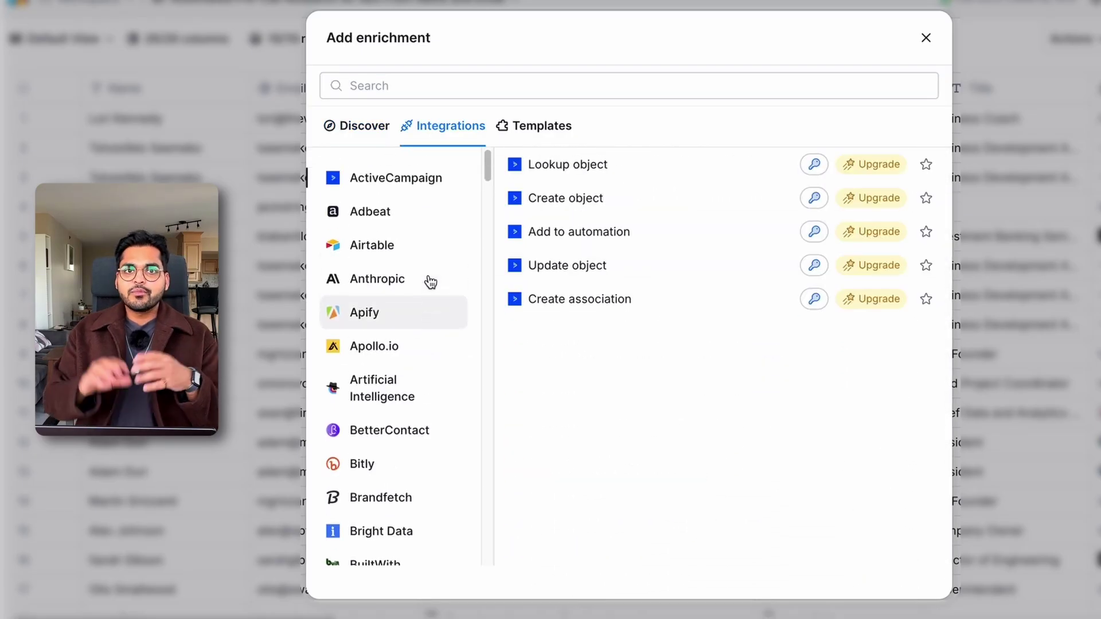
pyautogui.scroll(-3, 422, 327)
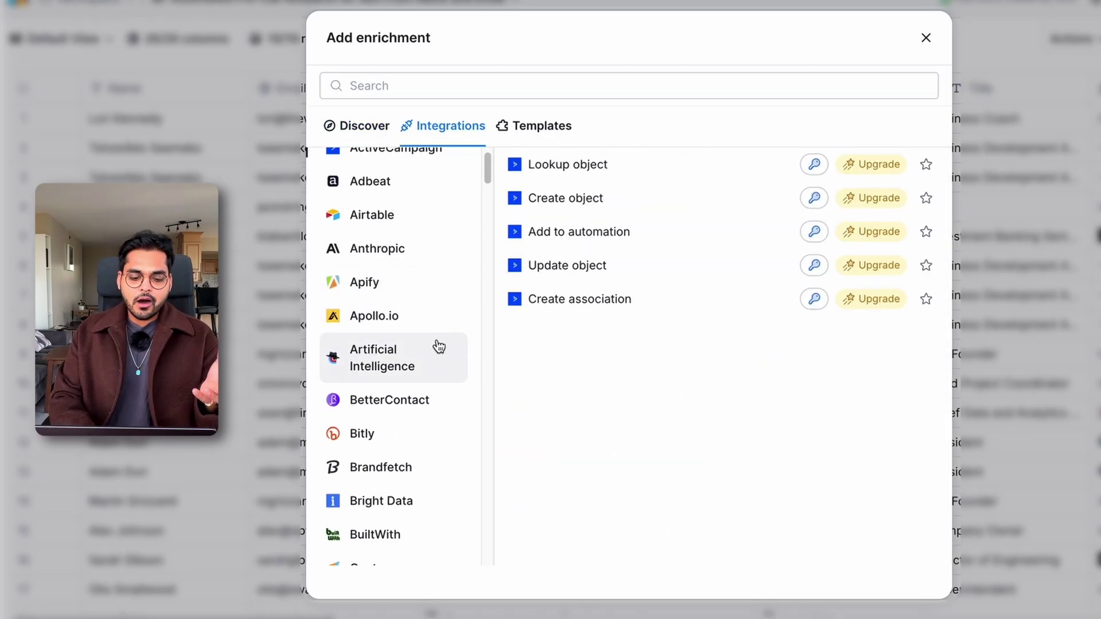
pyautogui.scroll(-10, 429, 367)
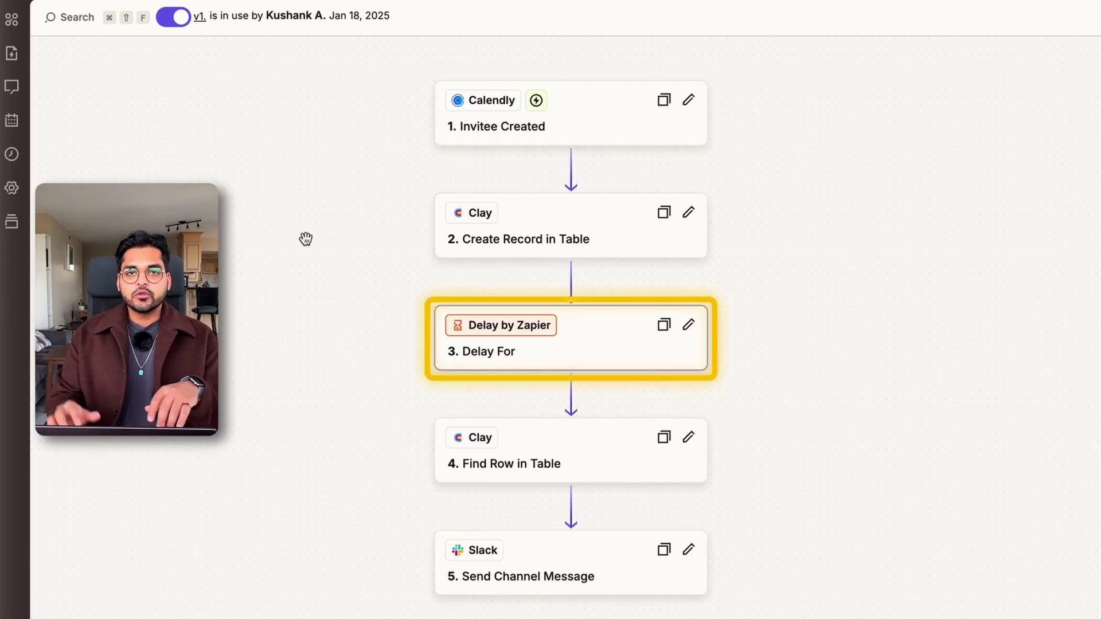
# Inspect the 5-minute Delay For step's settings, then open step 4, Find Row in Table
pyautogui.click(556, 336)
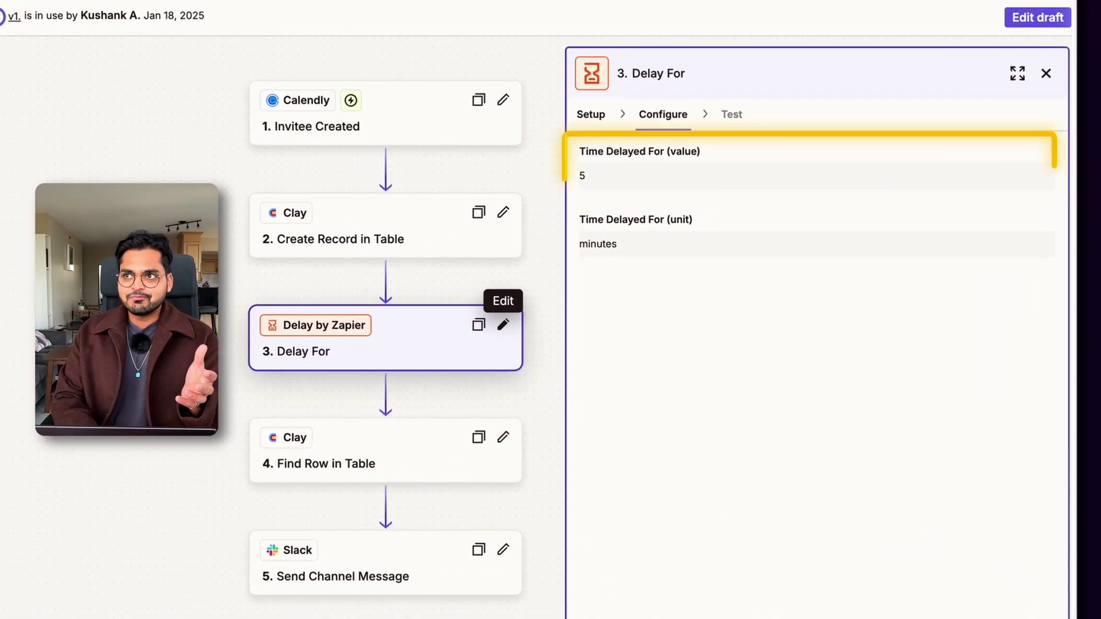
pyautogui.hscroll(3, 503, 325)
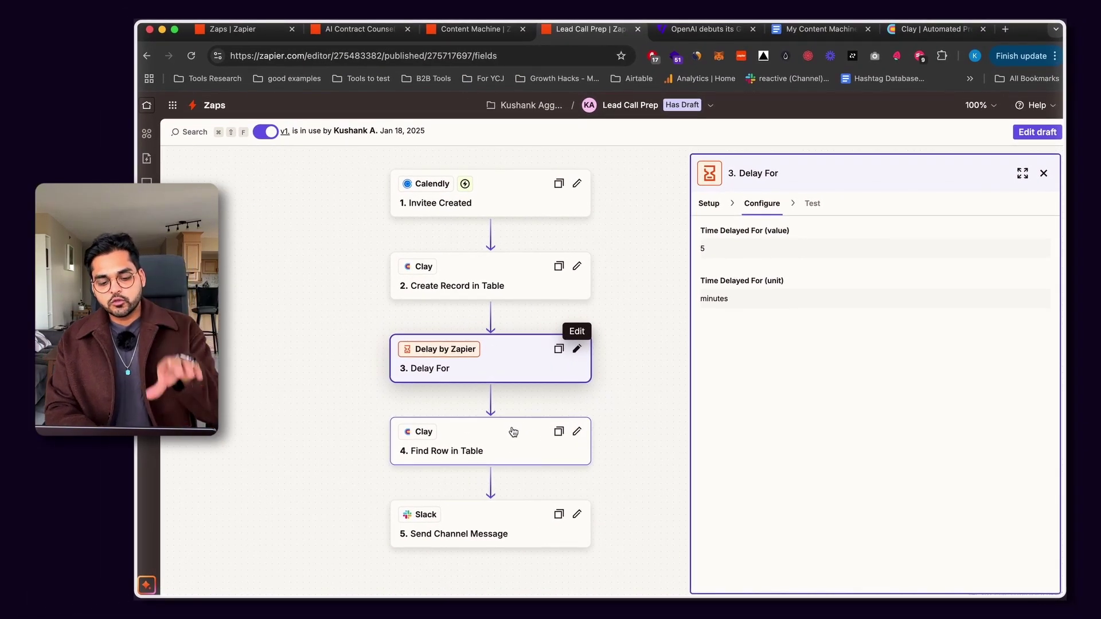
pyautogui.click(514, 432)
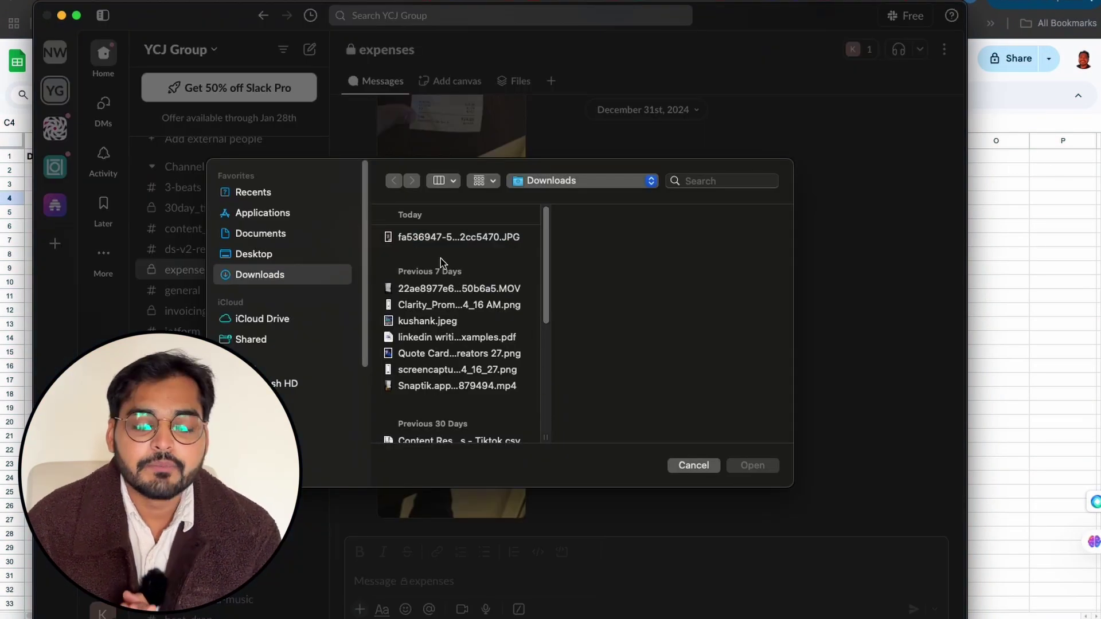
# Upload the newest image from Downloads and post it to the #expenses channel
pyautogui.click(405, 238)
pyautogui.click(750, 465)
pyautogui.click(914, 605)
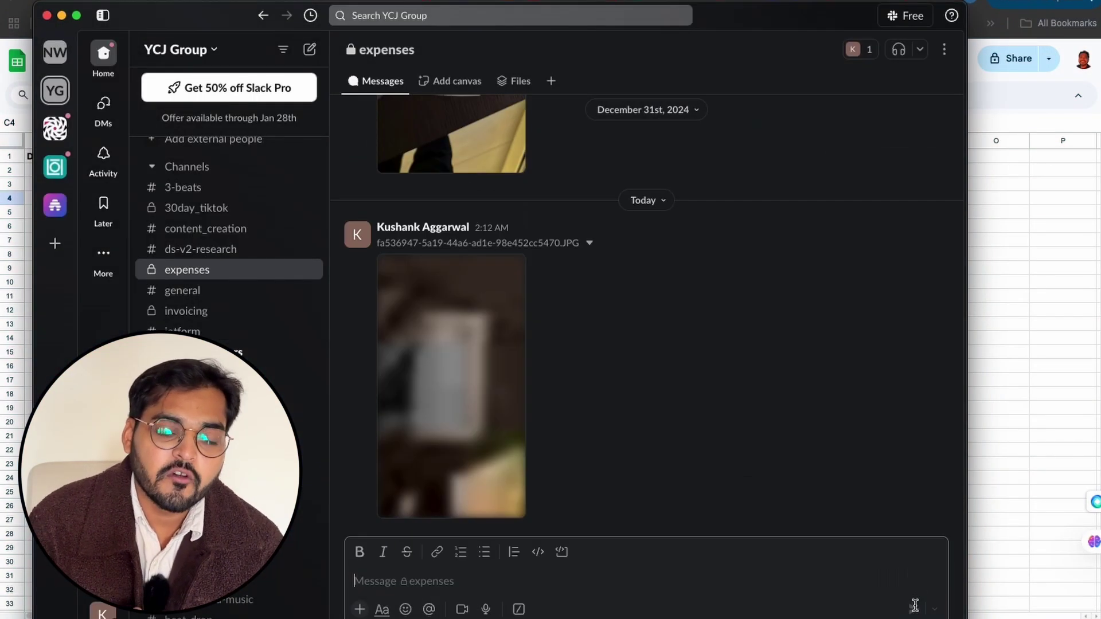
pyautogui.press('super+Tab')
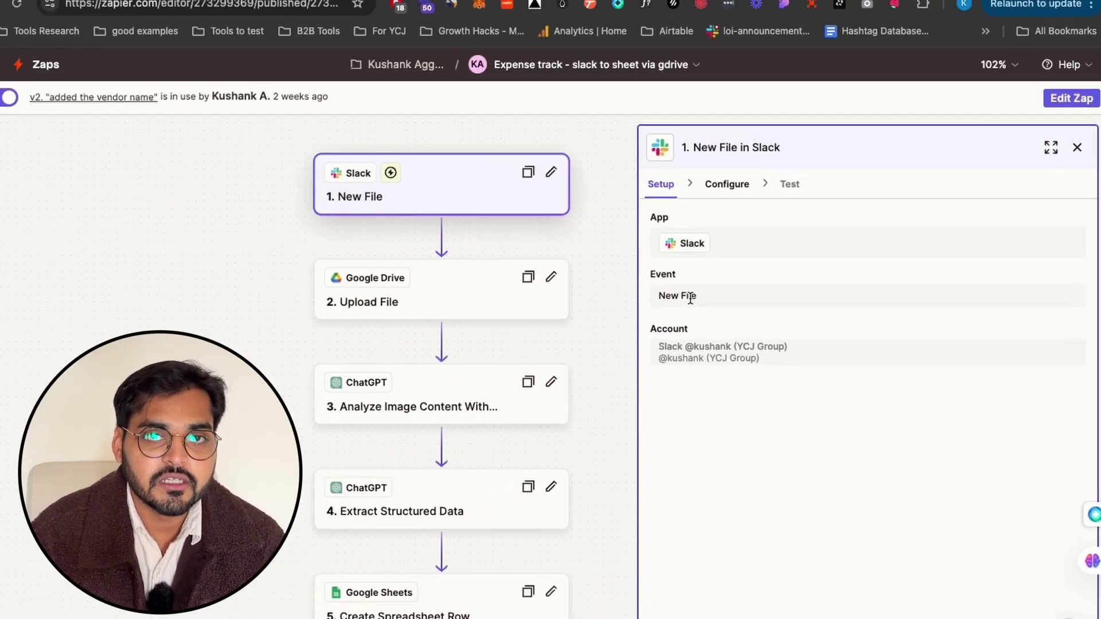
# Open the Expense track Zap as a draft, review the Slack trigger's test records, then open Upload File
pyautogui.click(1073, 108)
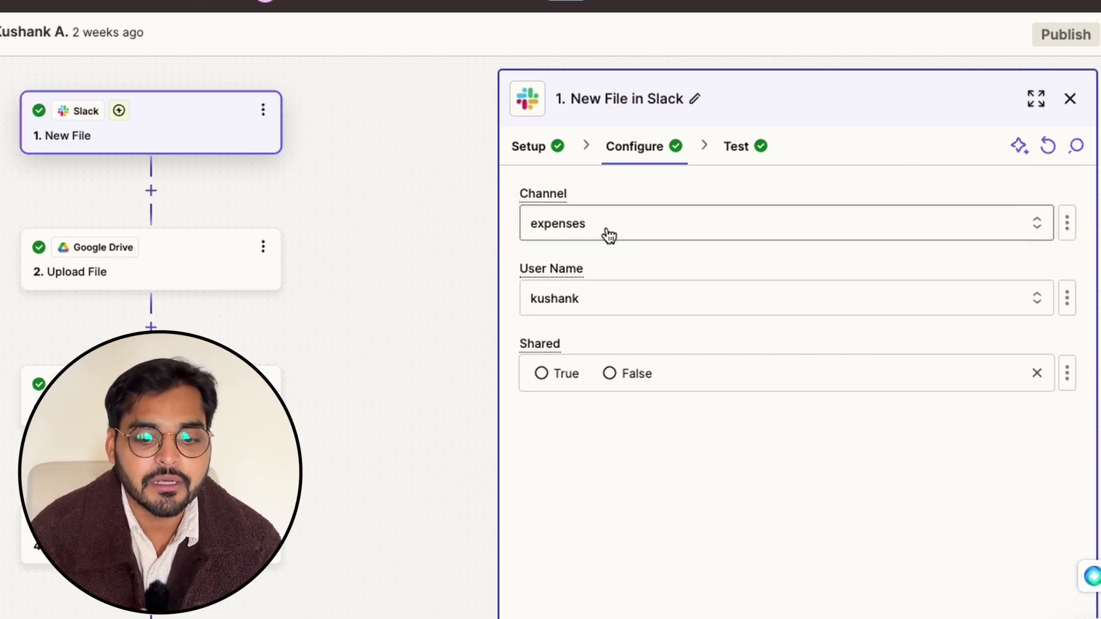
pyautogui.click(729, 151)
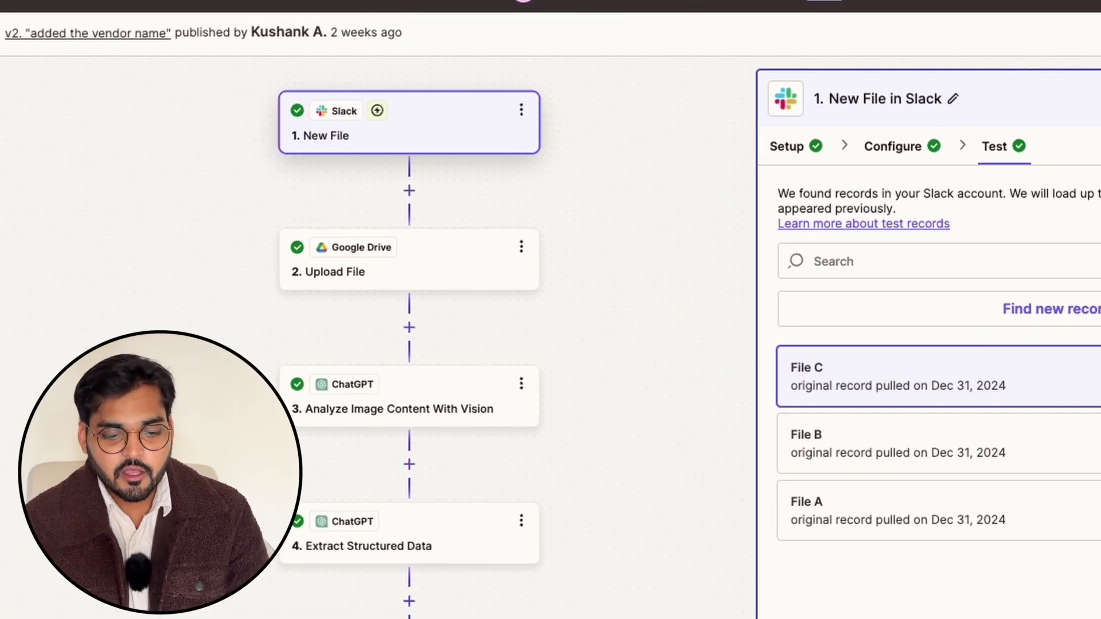
pyautogui.click(429, 276)
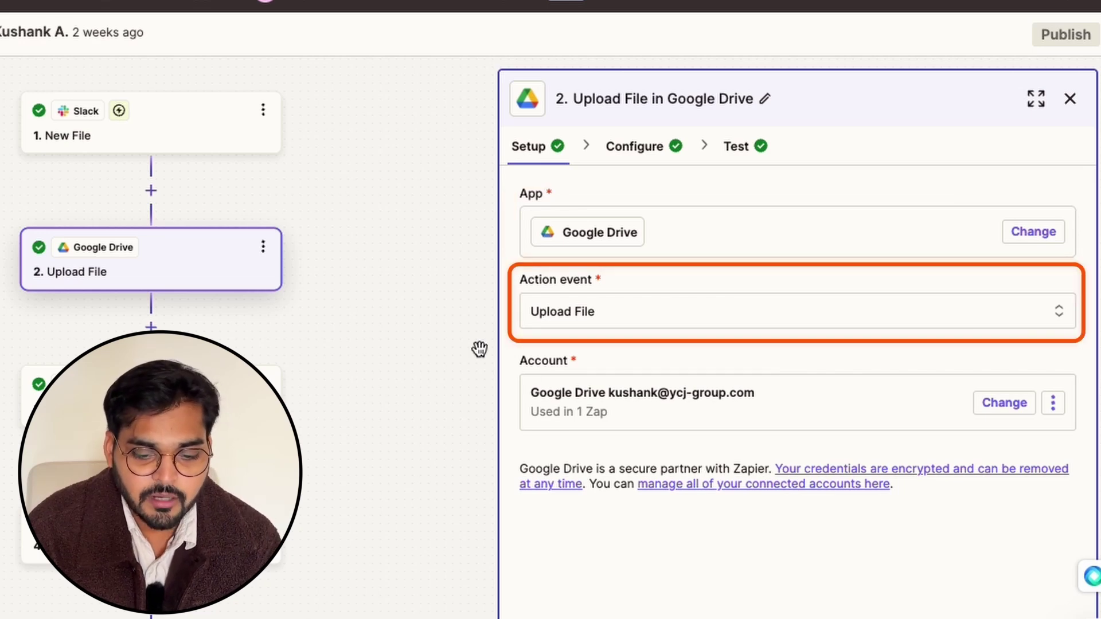
# Review the Drive upload's Expenses 2024/2025 folder settings and test result, then open step 3
pyautogui.click(637, 151)
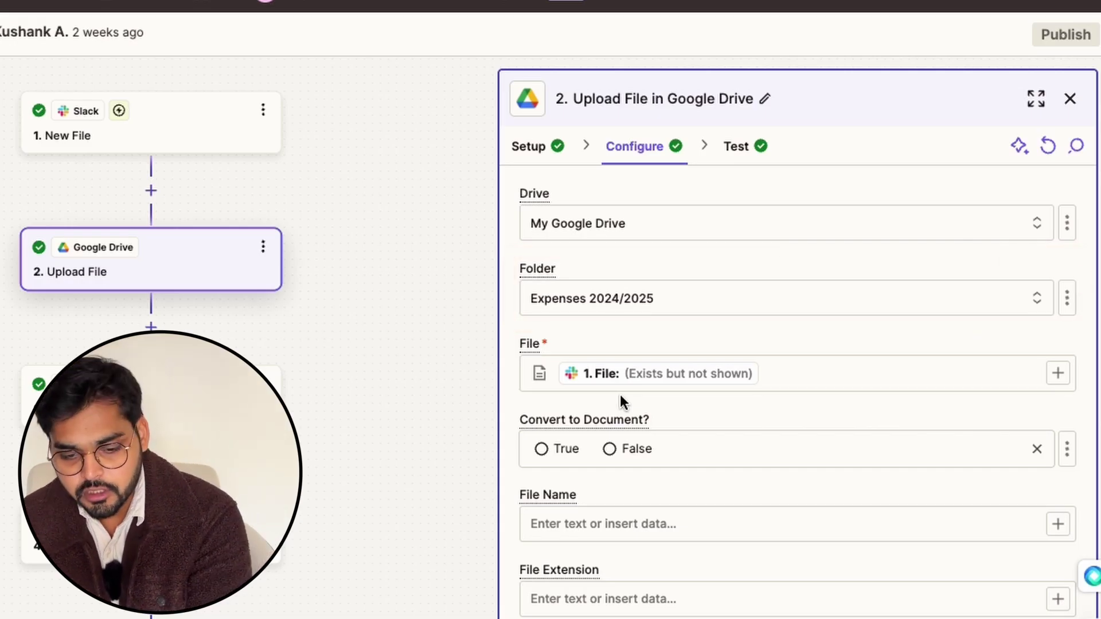
pyautogui.click(734, 147)
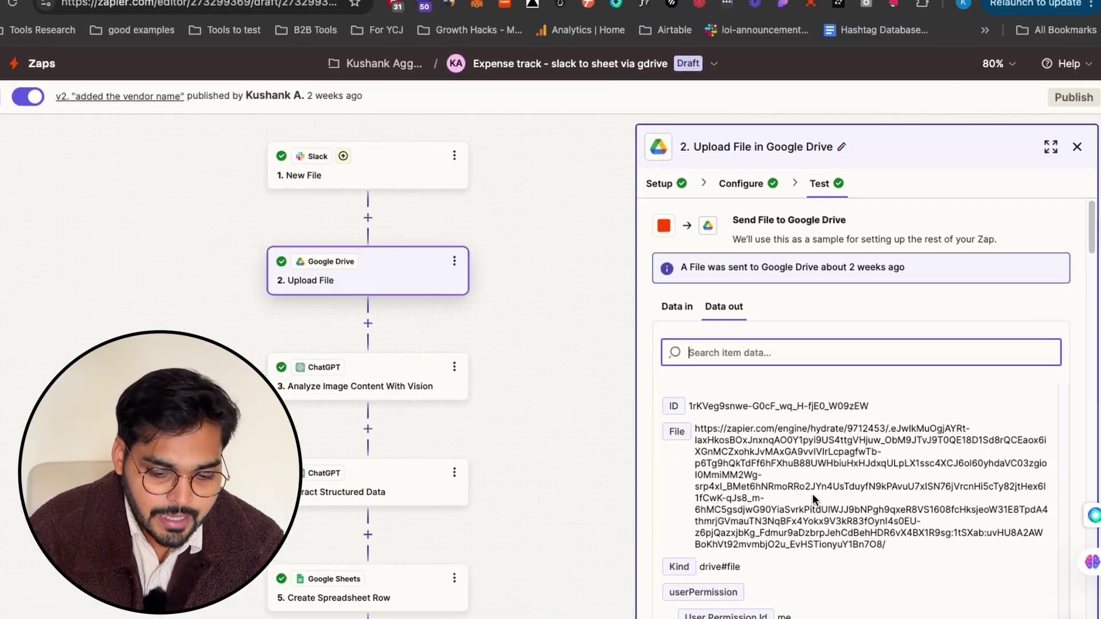
pyautogui.scroll(-10, 700, 516)
pyautogui.scroll(10, 699, 516)
pyautogui.click(458, 304)
# Keep ChatGPT as step 3's app with Analyze Image Content With Vision as its event
pyautogui.click(815, 147)
pyautogui.write('chatg')
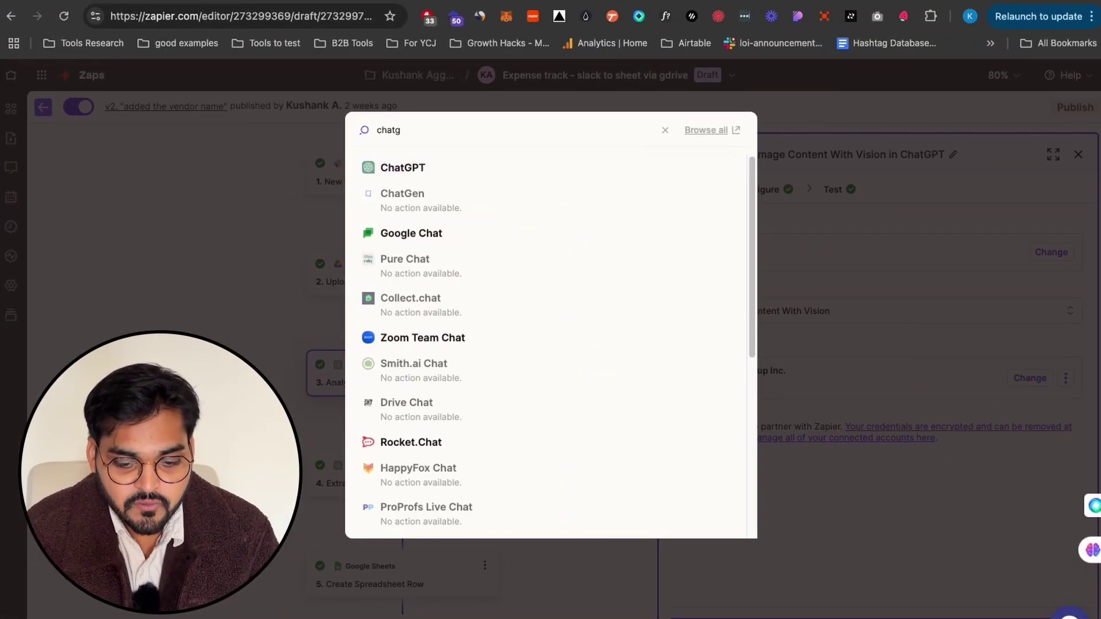
pyautogui.click(635, 158)
pyautogui.click(731, 317)
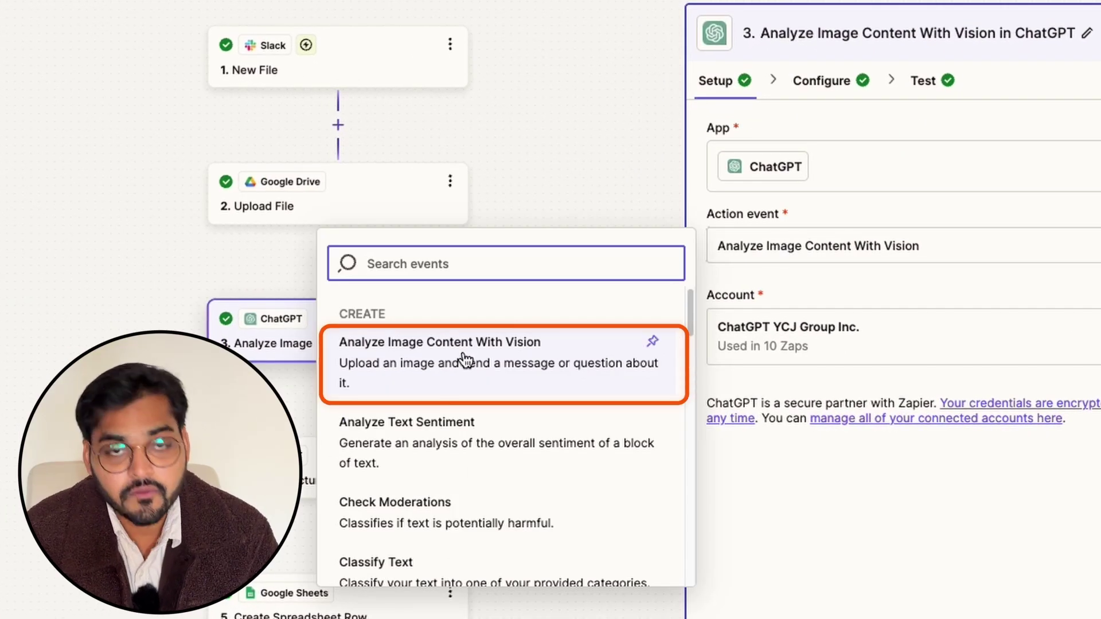
pyautogui.click(525, 364)
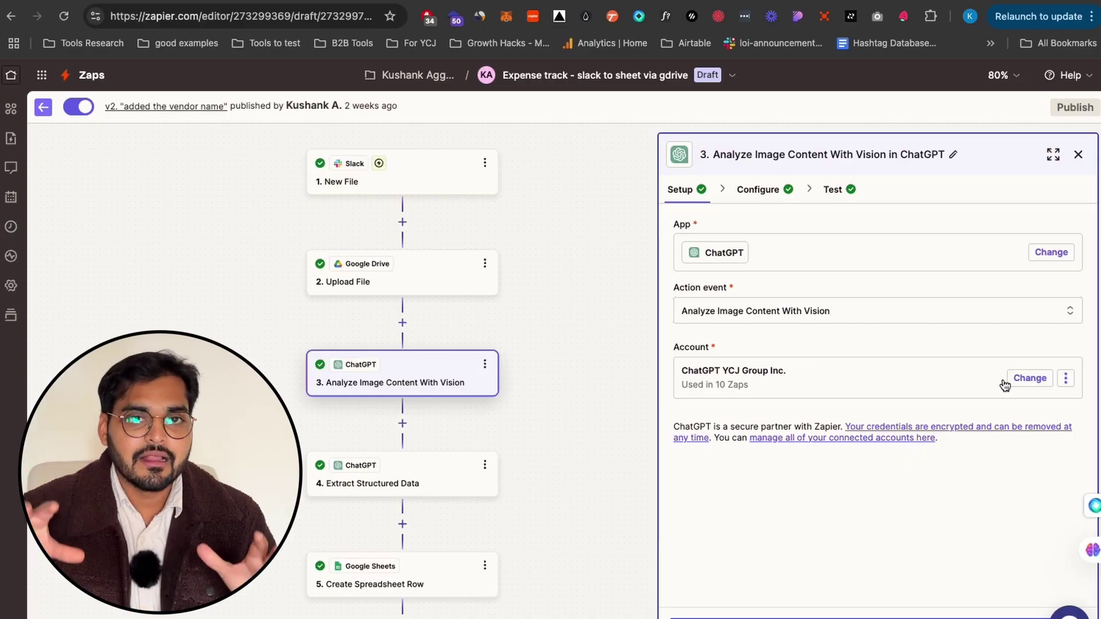
# Review the receipt extraction prompt and image analysis test output, leaving them unchanged
pyautogui.click(757, 190)
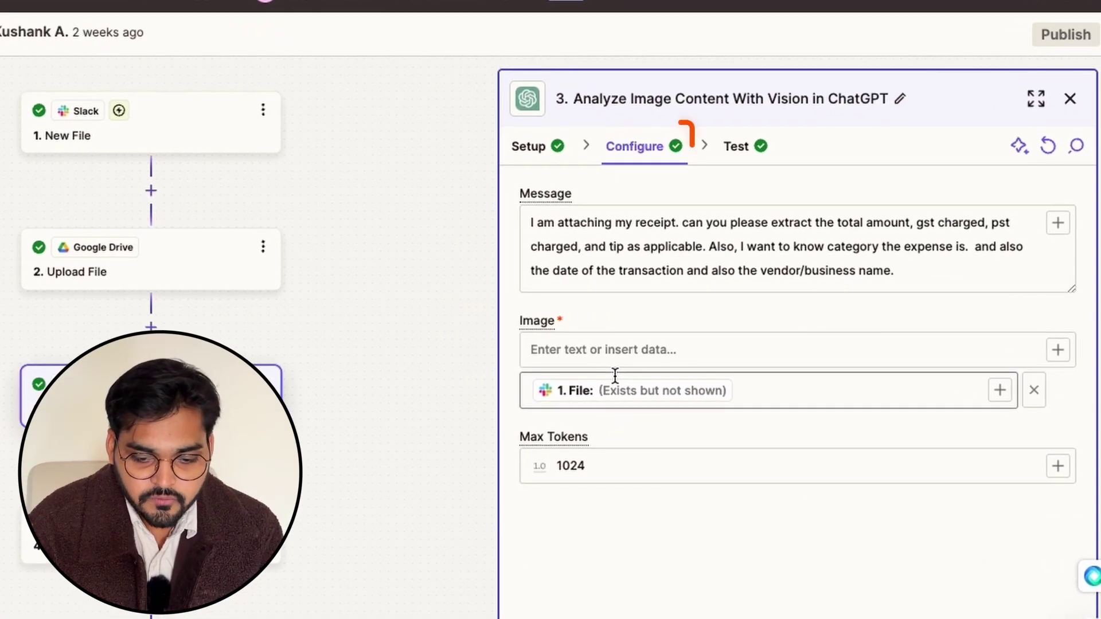
pyautogui.moveTo(896, 270); pyautogui.dragTo(578, 225)
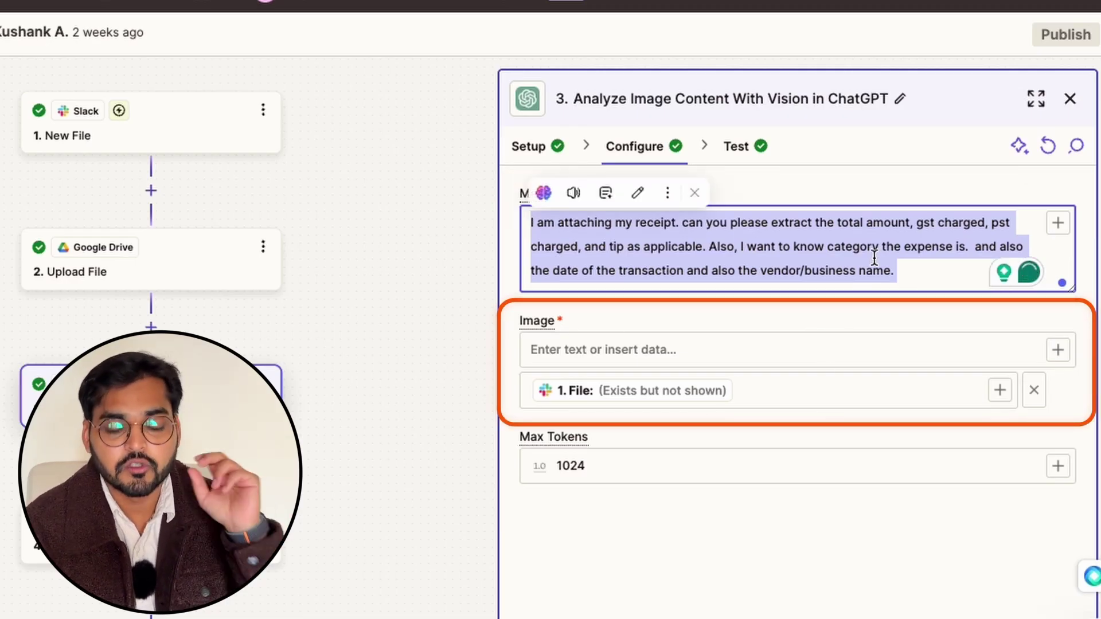
pyautogui.click(904, 265)
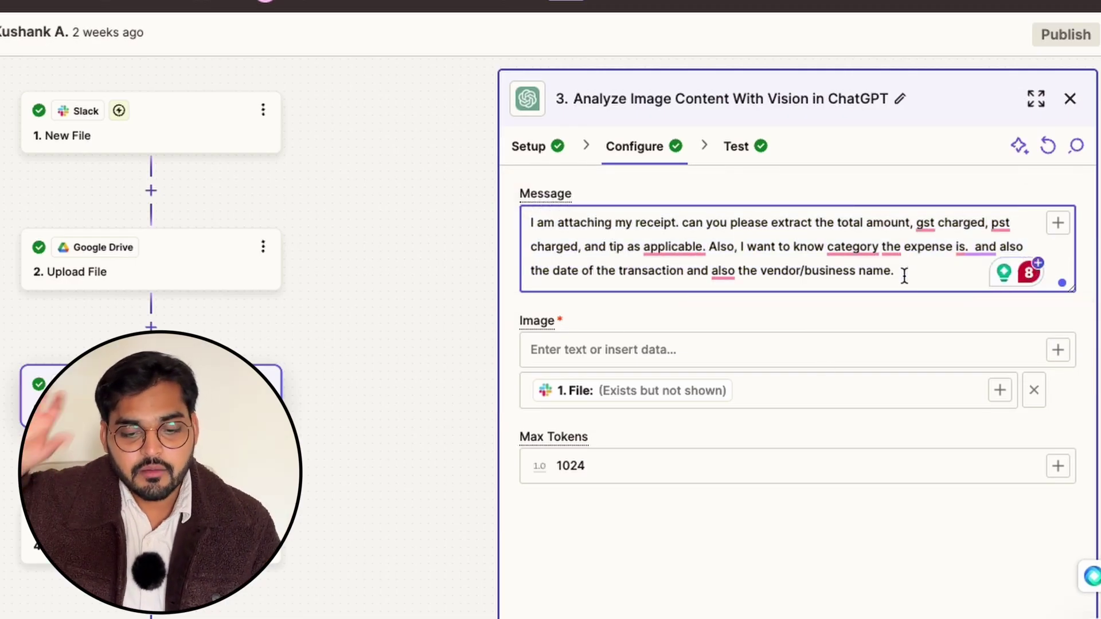
pyautogui.click(736, 146)
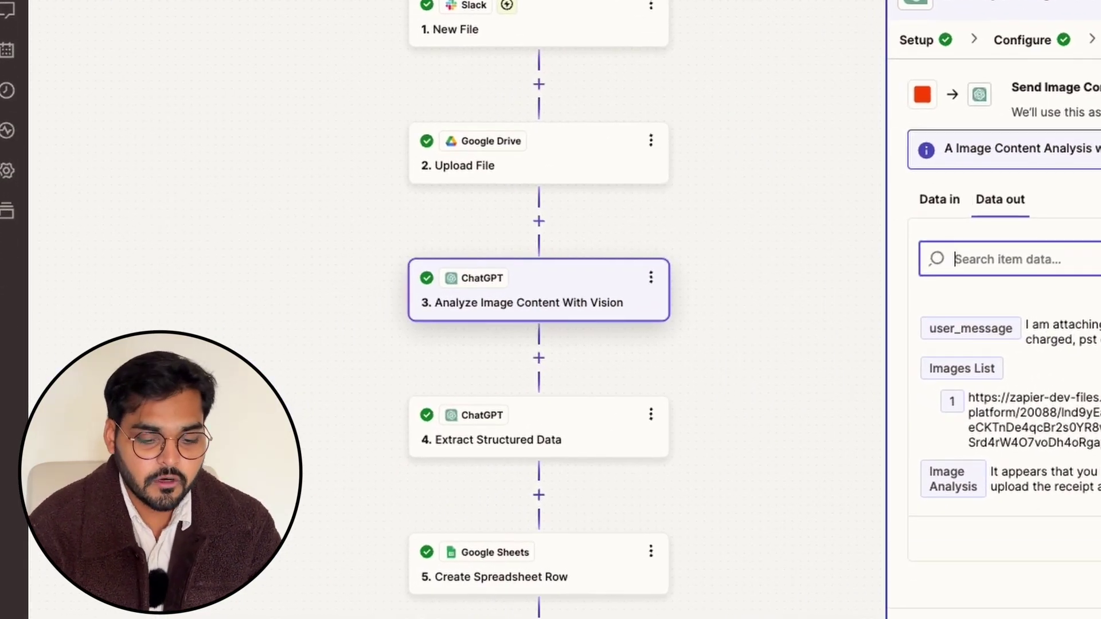
pyautogui.click(590, 432)
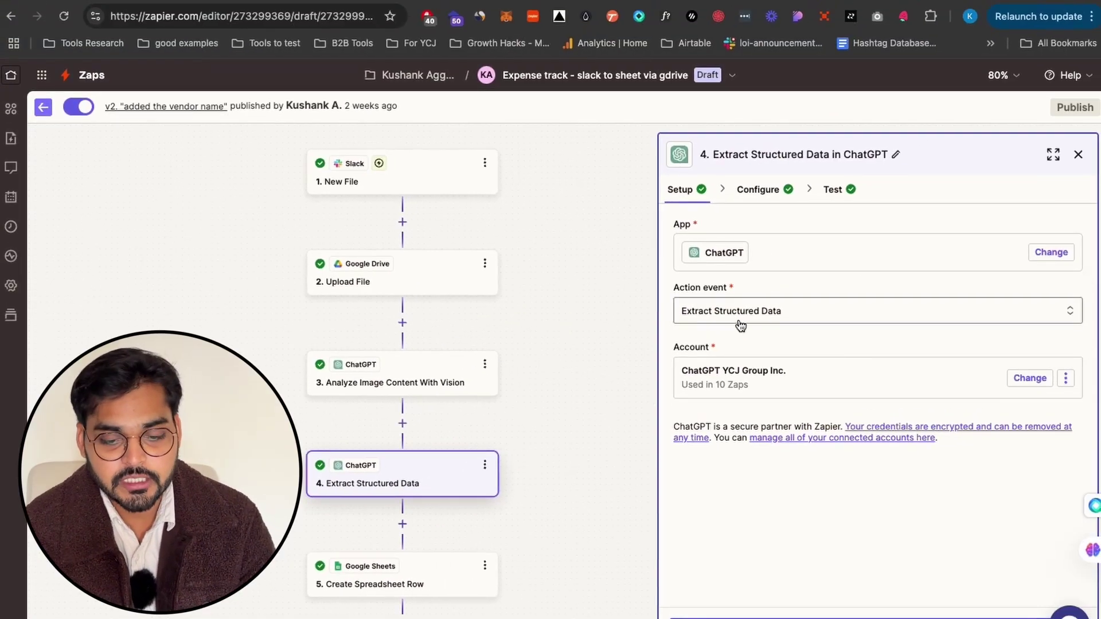
# Review the Extract Structured Data step's Values to Extract fields, then open Create Spreadsheet Row
pyautogui.click(757, 189)
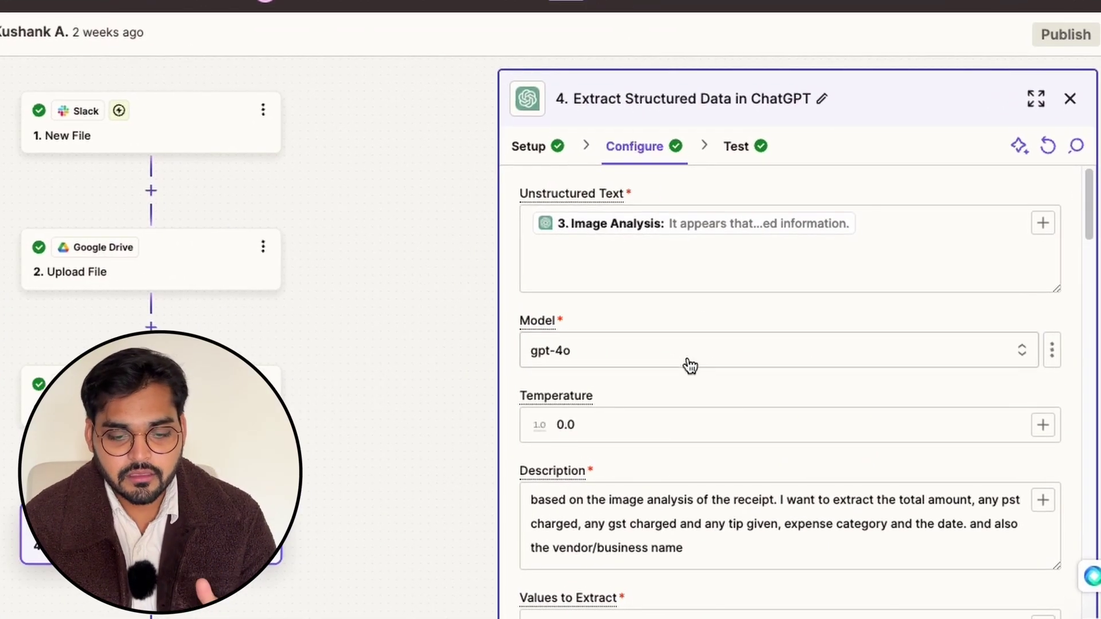
pyautogui.scroll(-1, 736, 496)
pyautogui.scroll(1, 734, 496)
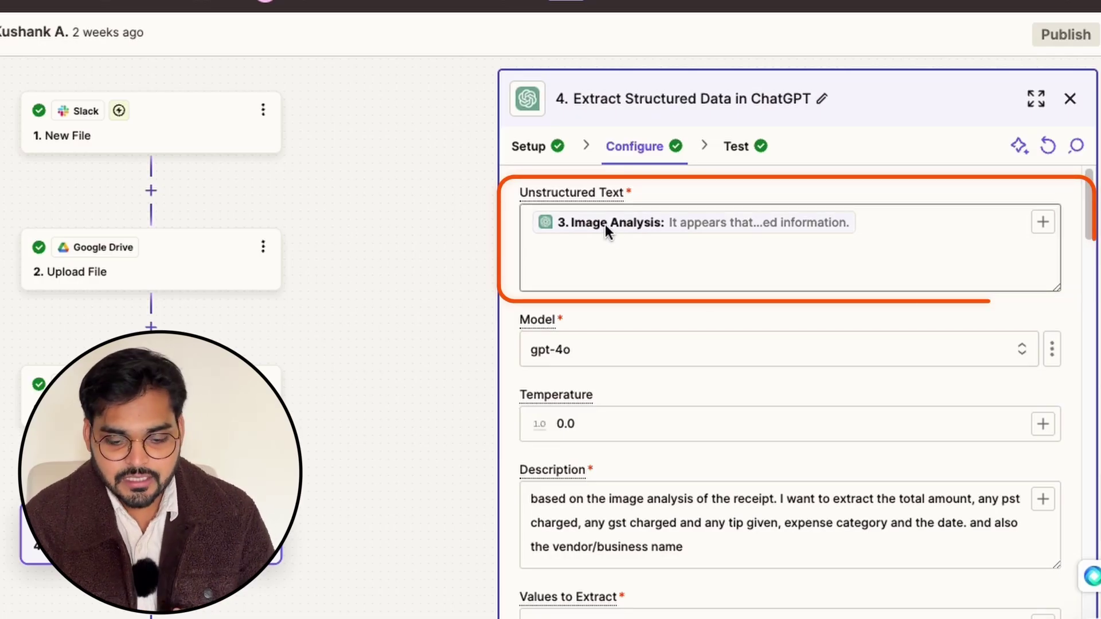
pyautogui.scroll(-6, 618, 287)
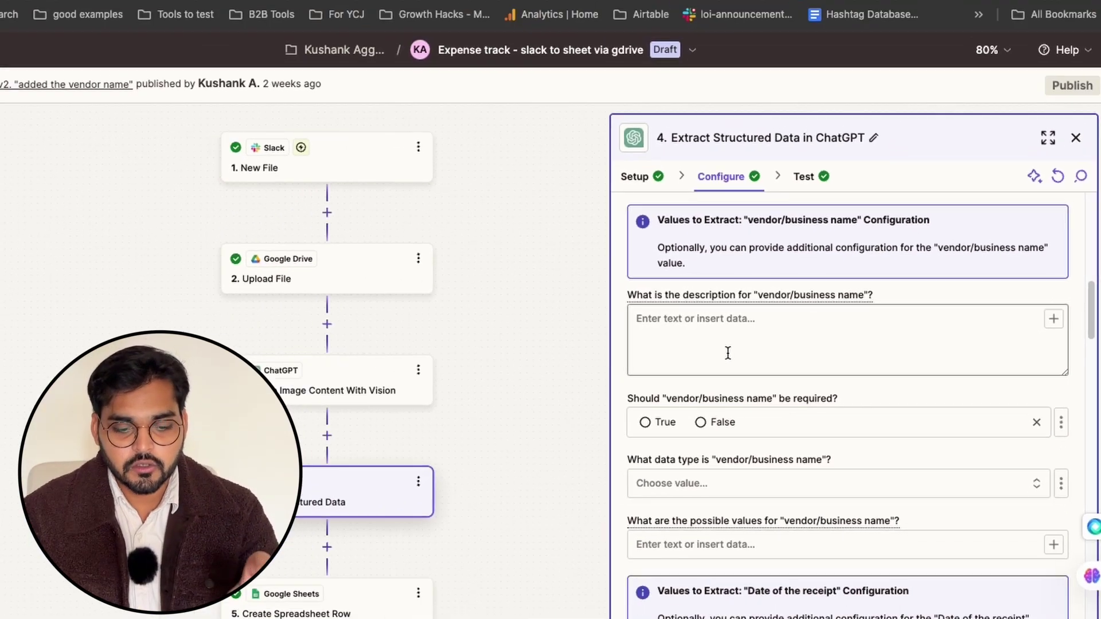
pyautogui.scroll(-8, 643, 362)
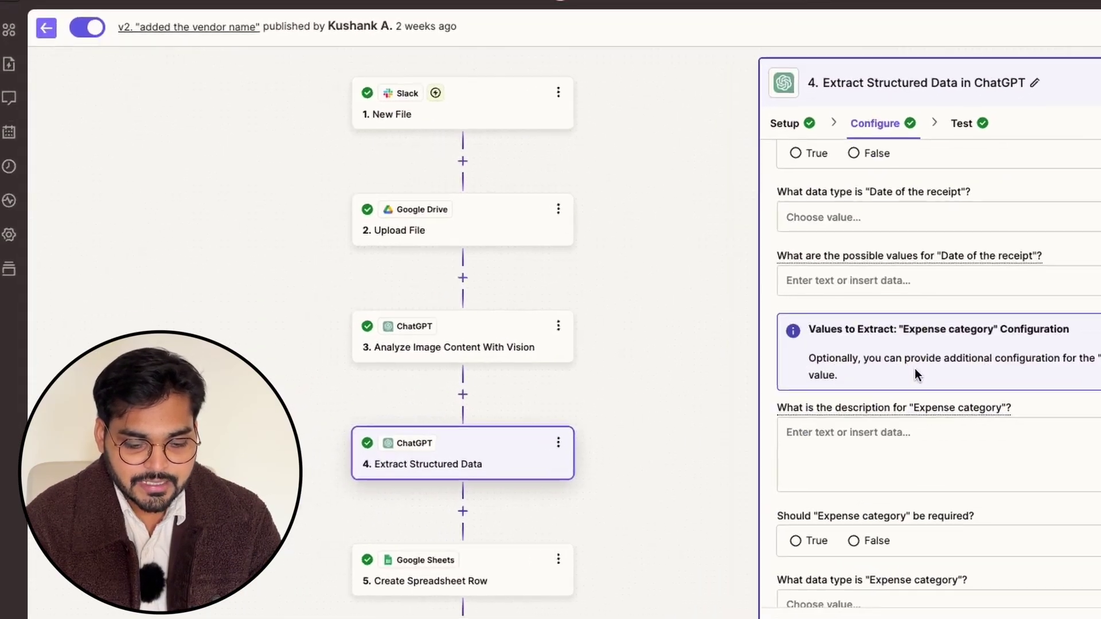
pyautogui.scroll(-4, 914, 374)
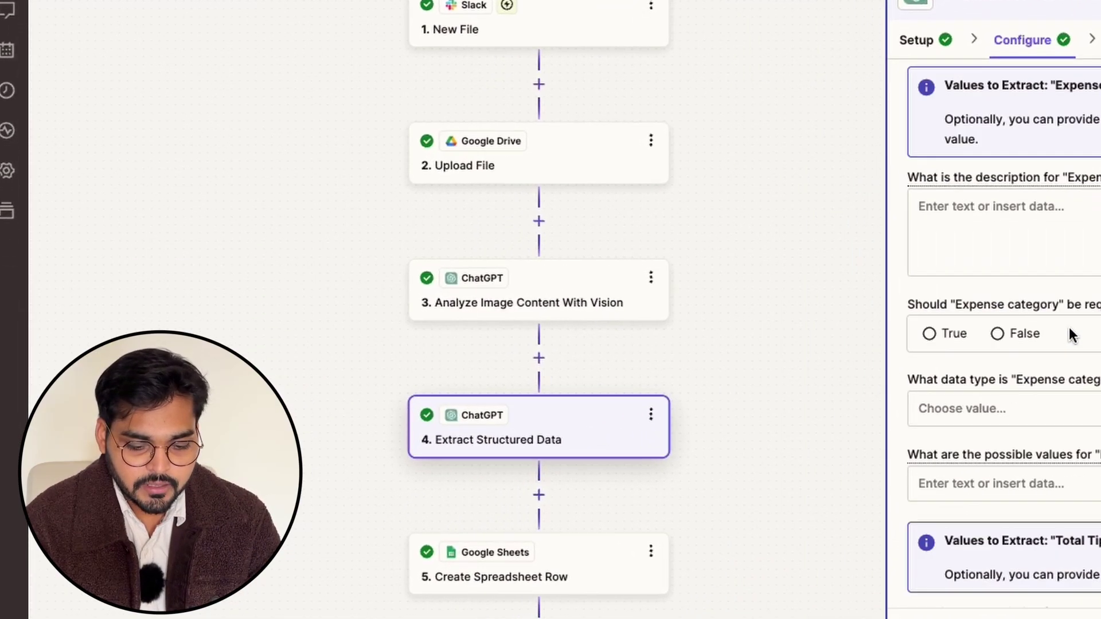
pyautogui.click(489, 571)
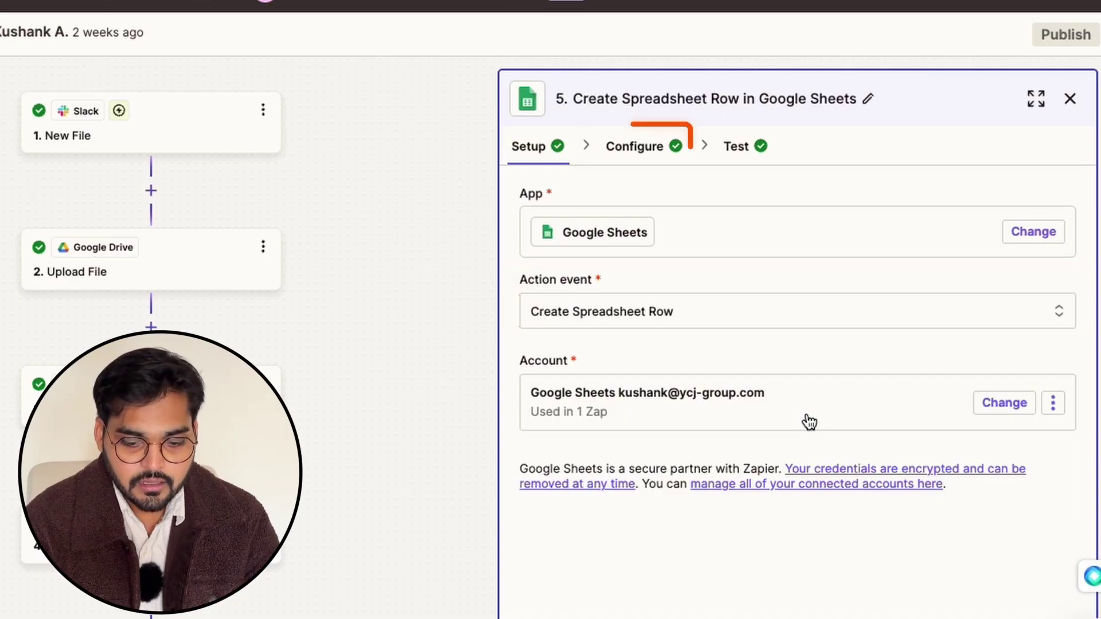
# Check the Sheets row settings and test output: Date 2023-10-15, Total Amount 30, Tip 5
pyautogui.click(656, 559)
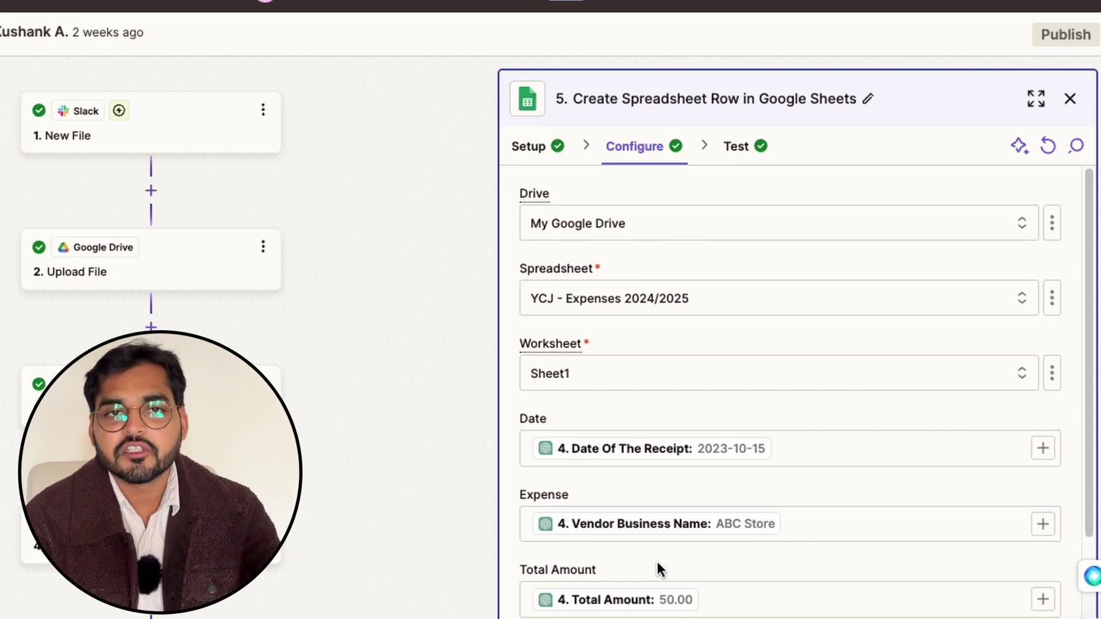
pyautogui.scroll(-3, 689, 426)
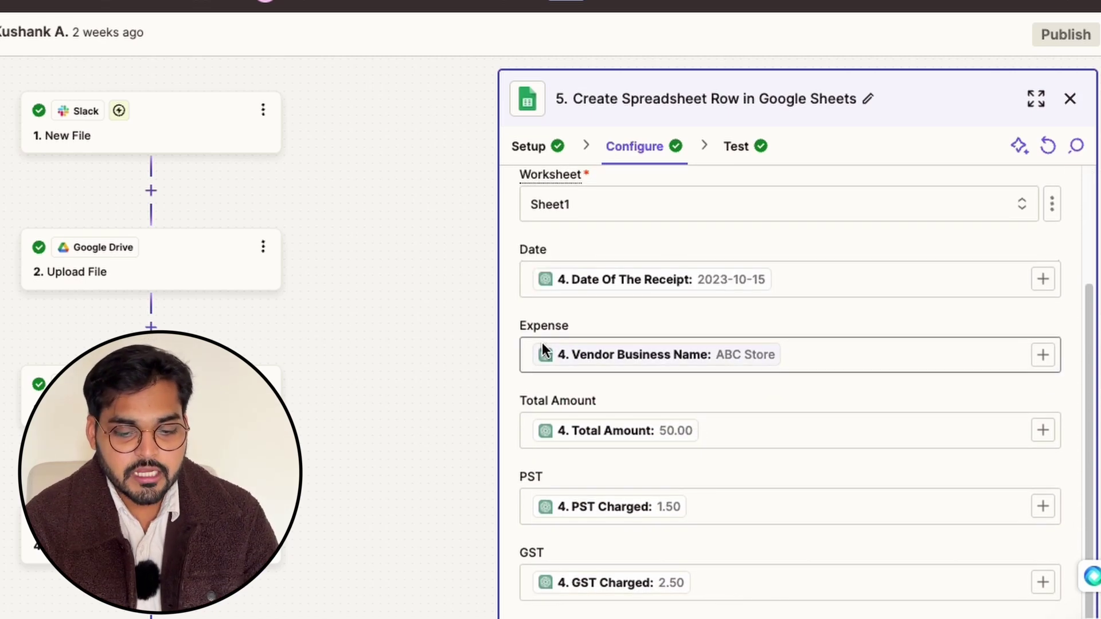
pyautogui.scroll(-1, 665, 539)
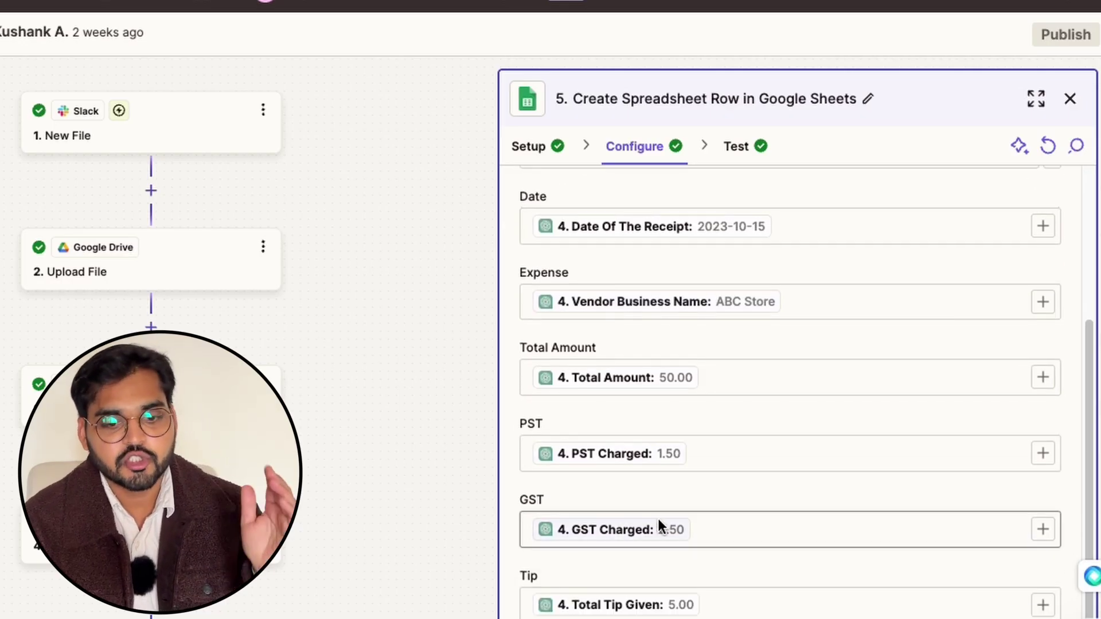
pyautogui.scroll(-1, 658, 617)
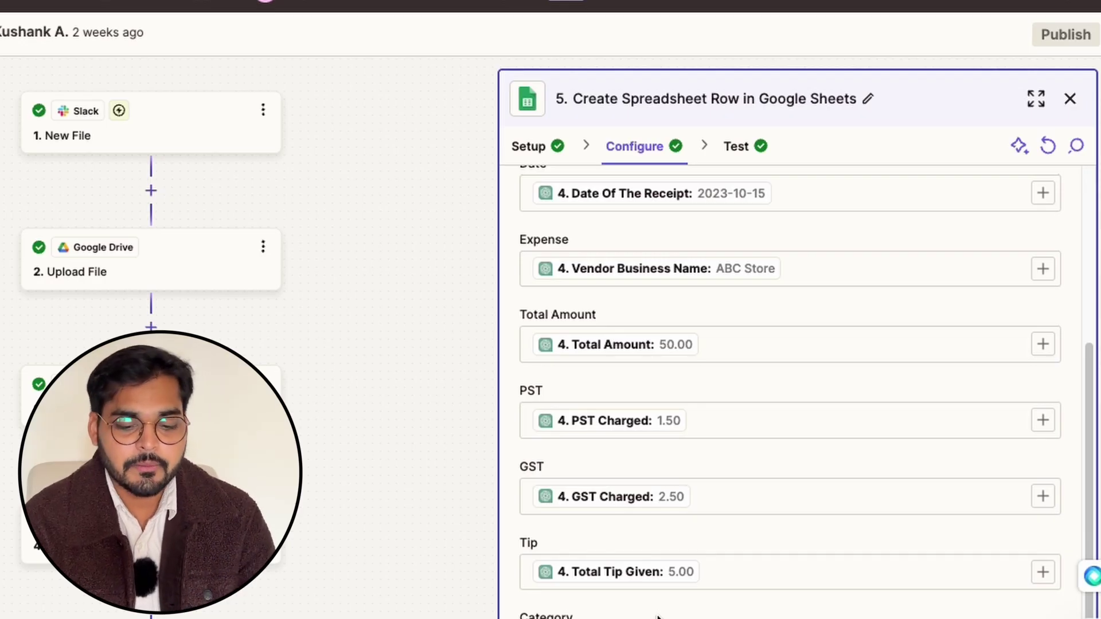
pyautogui.click(734, 154)
pyautogui.scroll(-1, 704, 511)
pyautogui.scroll(-1, 706, 510)
pyautogui.scroll(2, 706, 511)
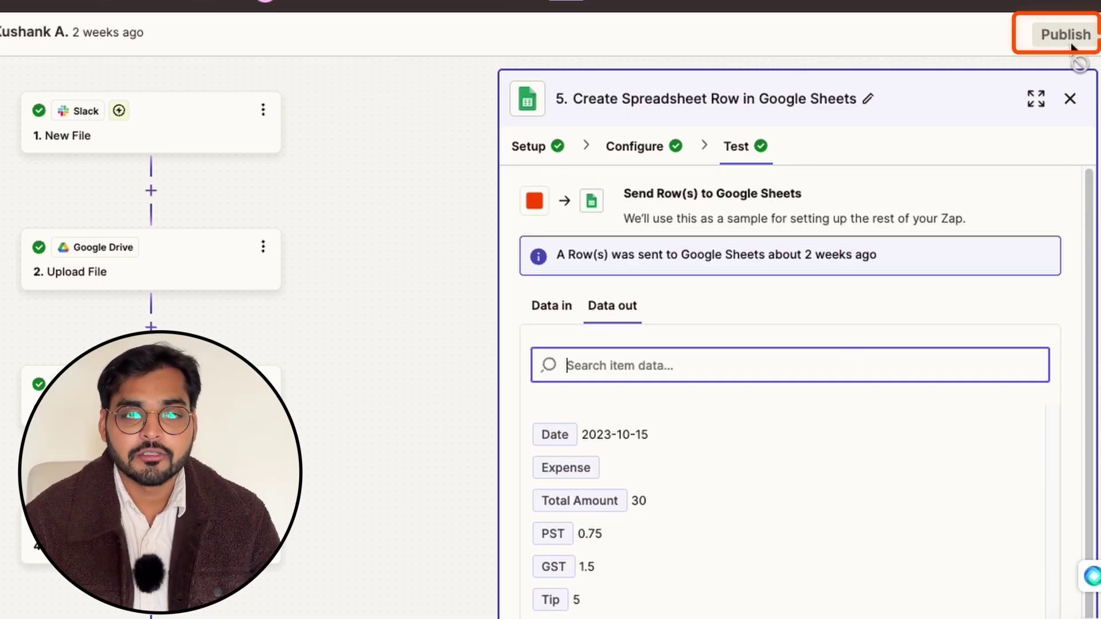
# Close the spreadsheet-row step's panel and pan across the five-step expense Zap
pyautogui.click(1070, 98)
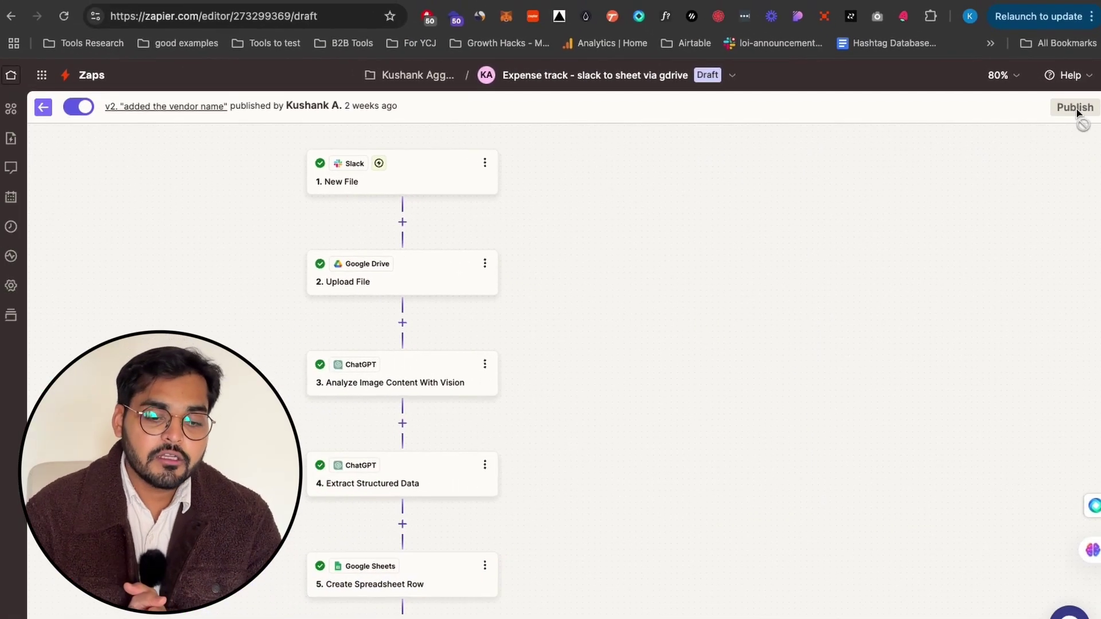
pyautogui.moveTo(627, 293); pyautogui.dragTo(737, 305)
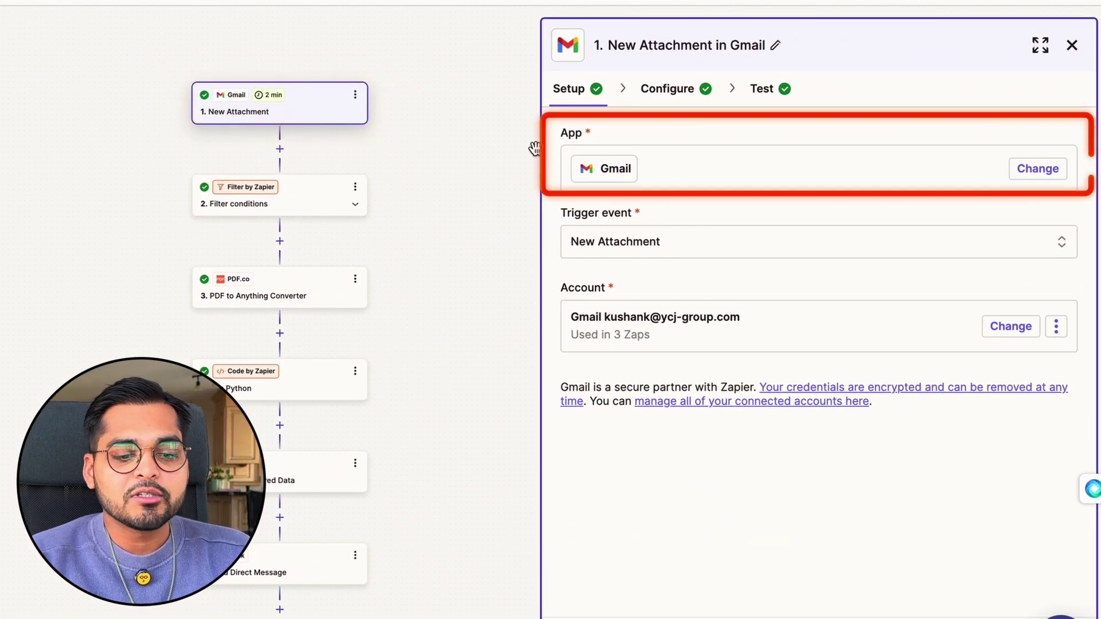
# Keep the Gmail trigger on the INBOX label, check its test attachments, then open Filter conditions
pyautogui.moveTo(611, 152)
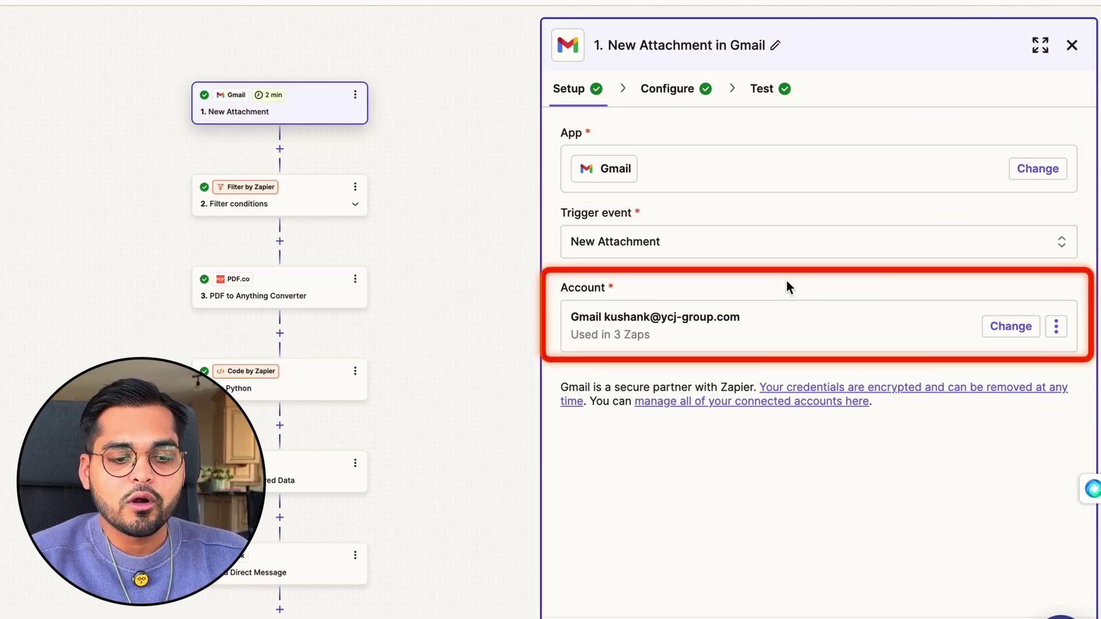
pyautogui.click(674, 98)
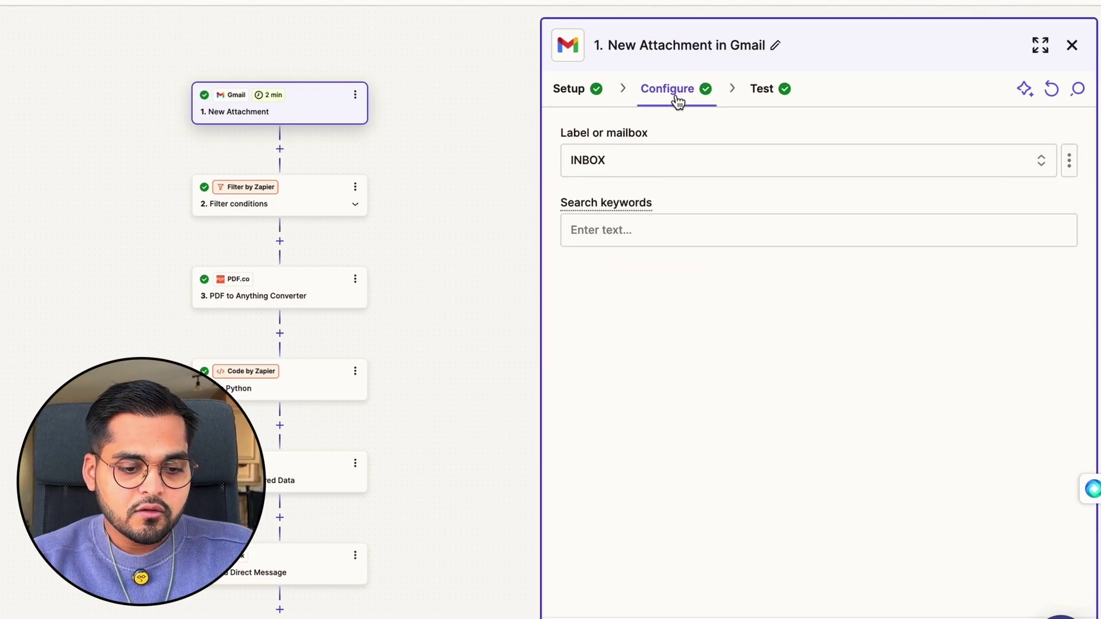
pyautogui.click(634, 164)
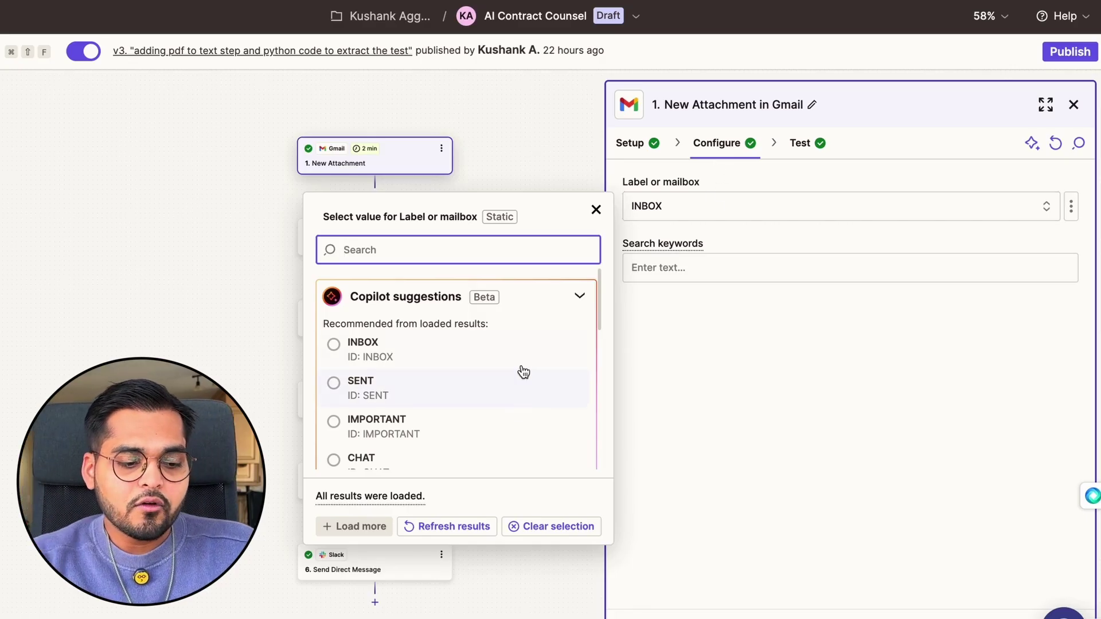
pyautogui.scroll(-5, 521, 371)
pyautogui.scroll(-3, 523, 372)
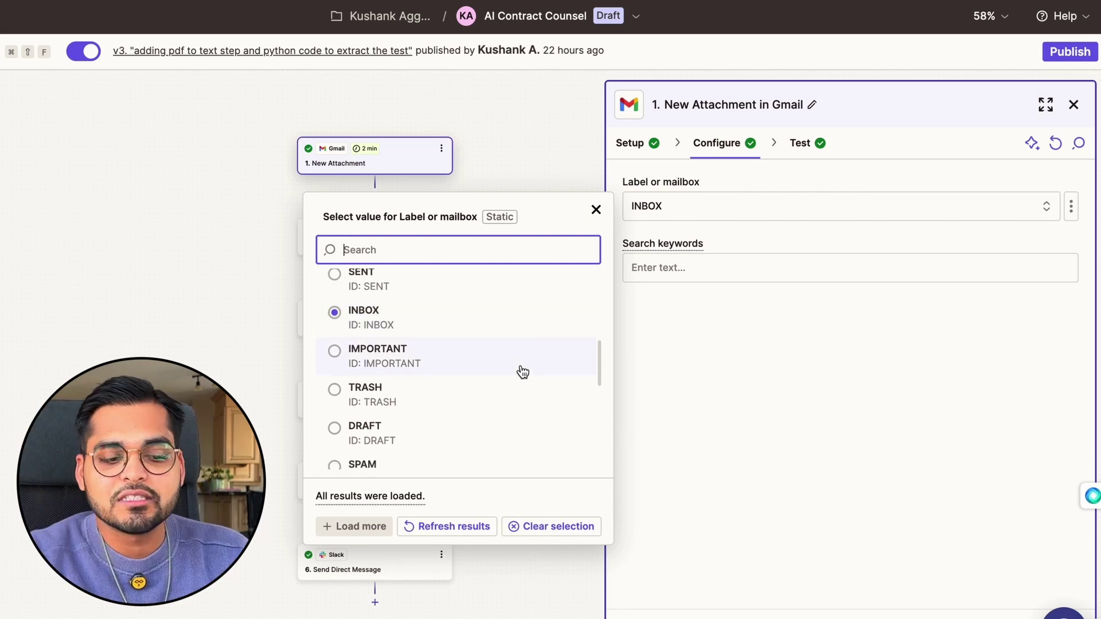
pyautogui.click(740, 338)
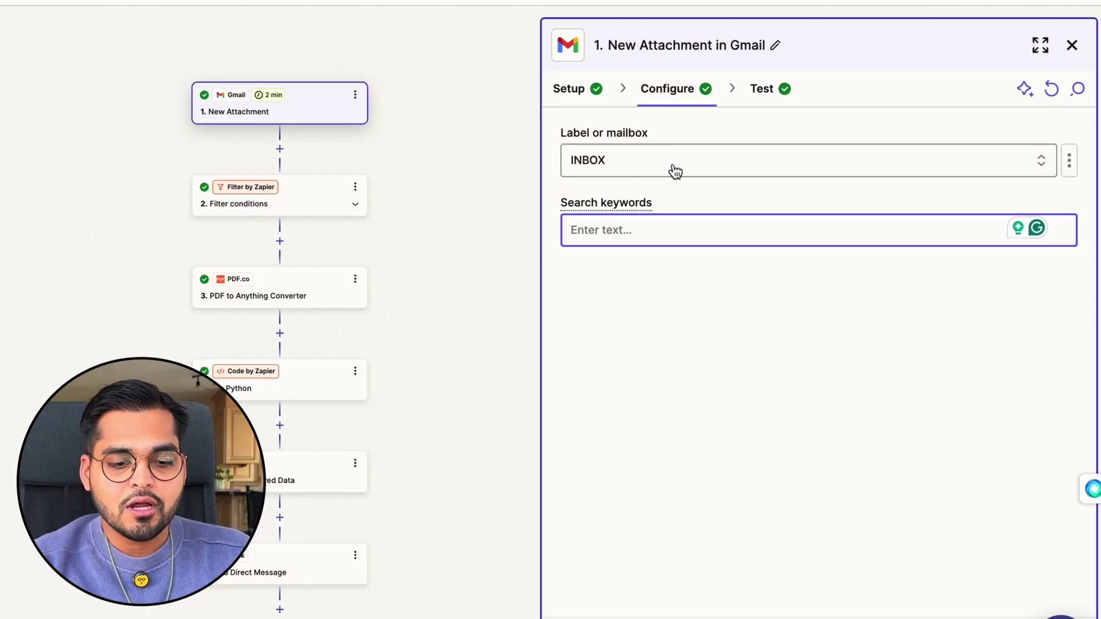
pyautogui.click(762, 89)
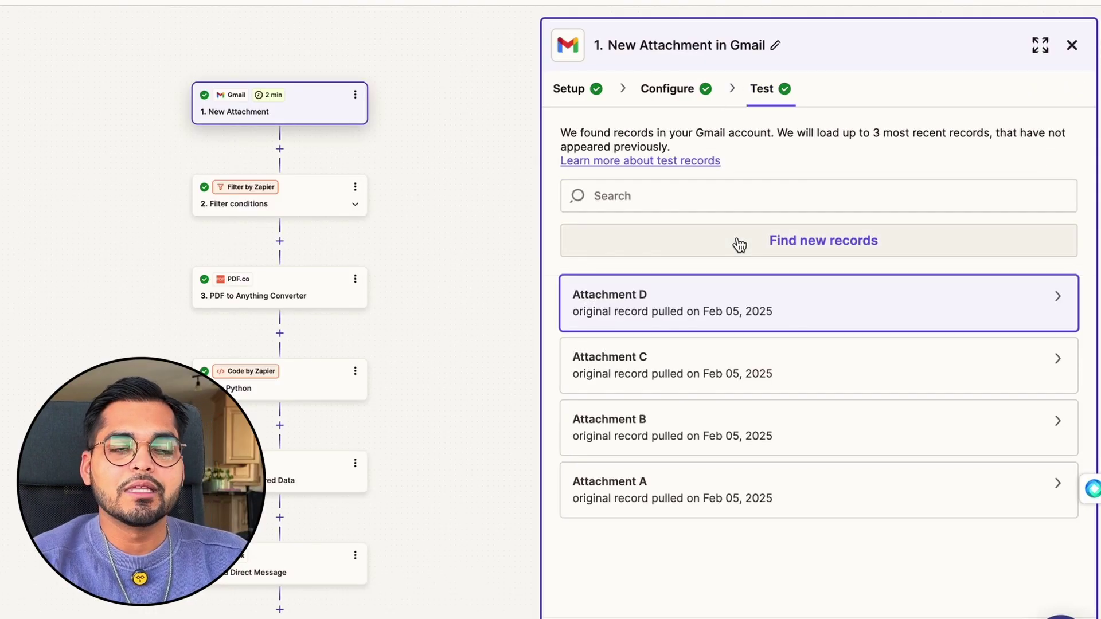
pyautogui.click(308, 203)
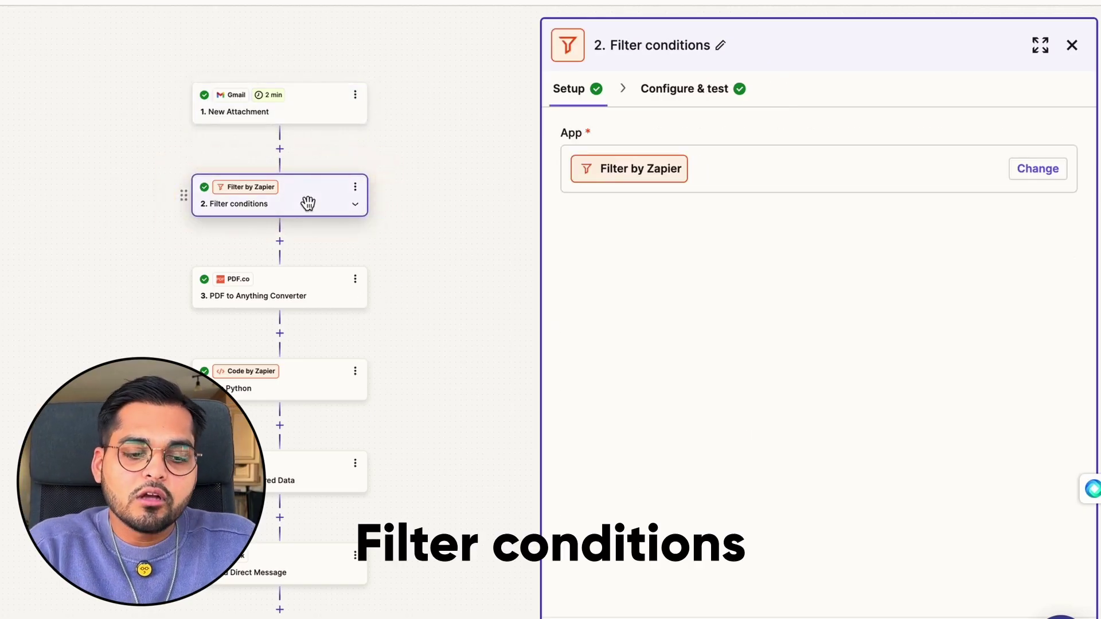
# Review the Agreement/Contract filter rules, then bring up the PDF.co PDF to Anything Converter step
pyautogui.click(682, 96)
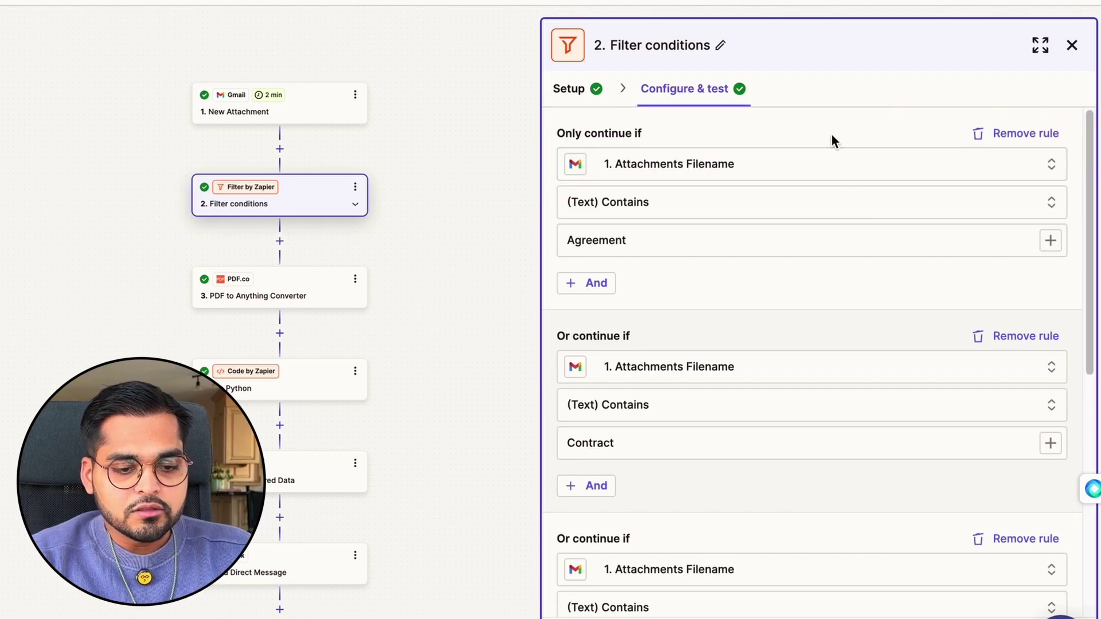
pyautogui.scroll(-1, 808, 123)
pyautogui.scroll(1, 807, 118)
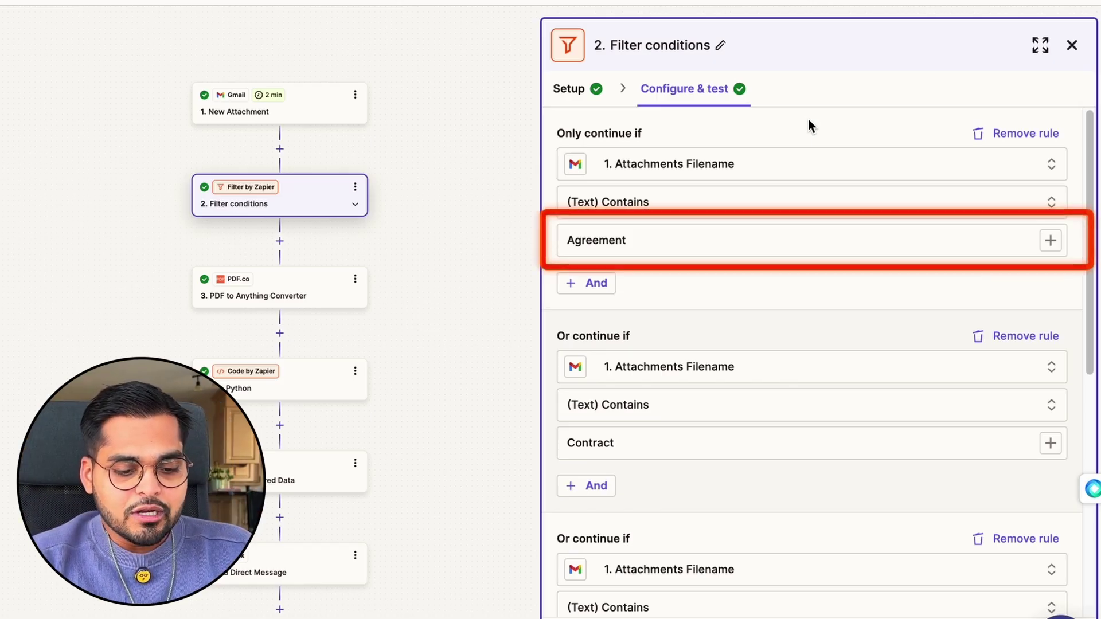
pyautogui.scroll(-4, 798, 256)
pyautogui.scroll(-3, 797, 254)
pyautogui.scroll(7, 797, 255)
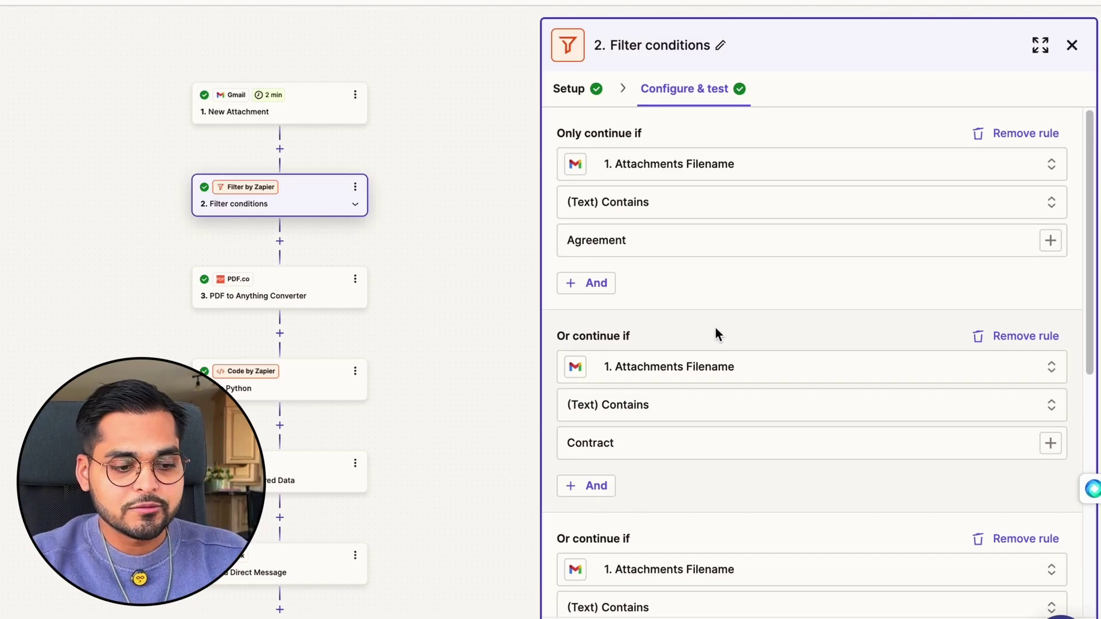
pyautogui.click(458, 267)
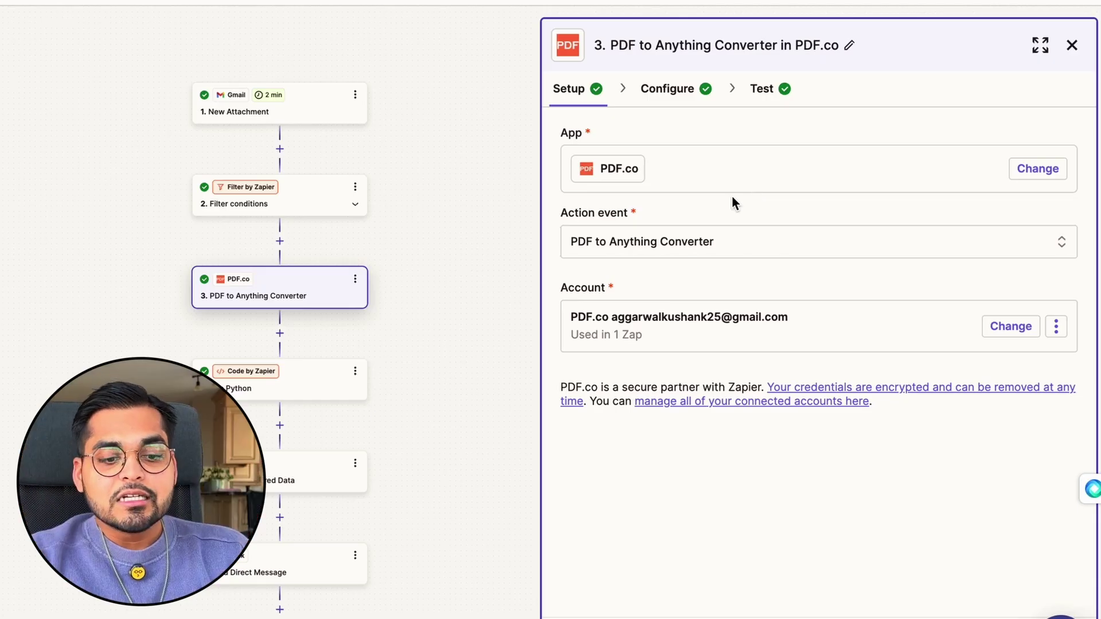
# Check the PDF.co converter's configuration, leaving the output format as plain text without layout
pyautogui.click(683, 96)
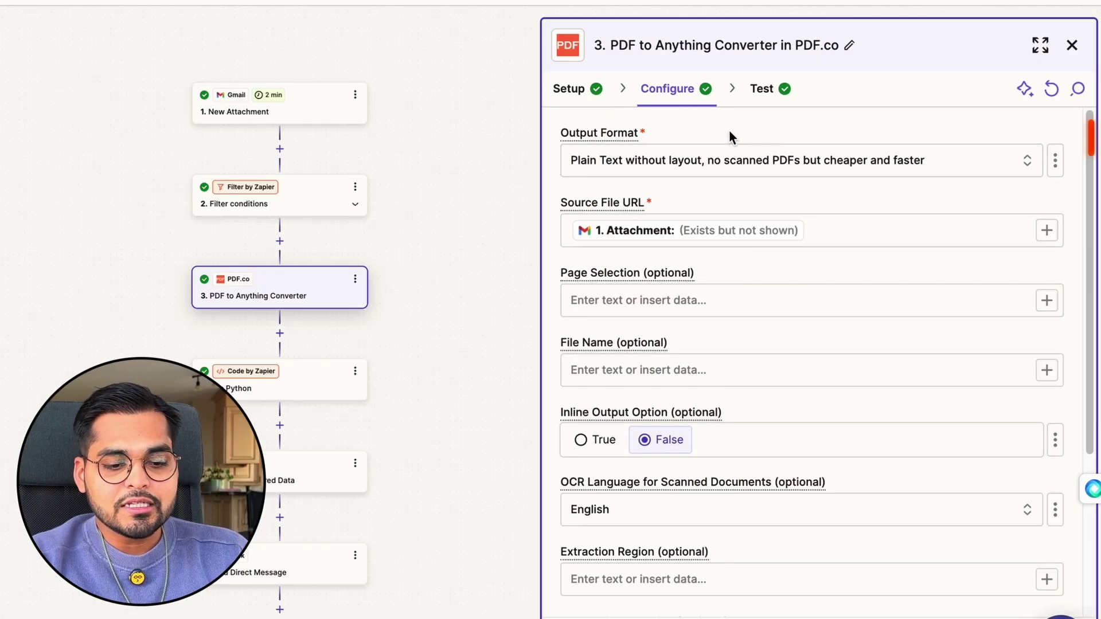
pyautogui.click(742, 159)
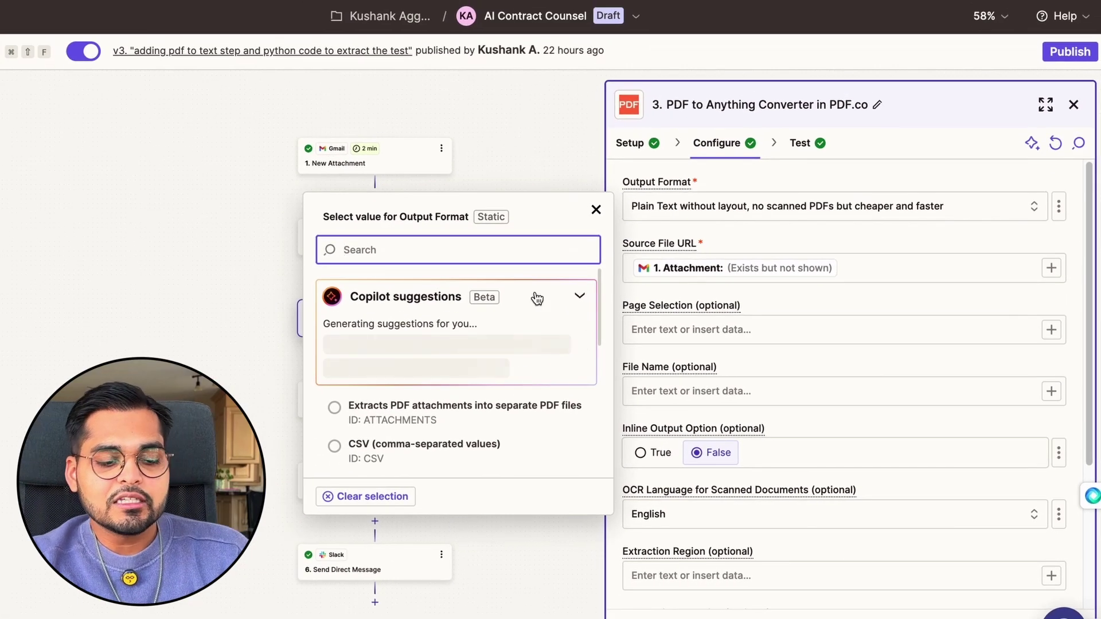
pyautogui.click(738, 171)
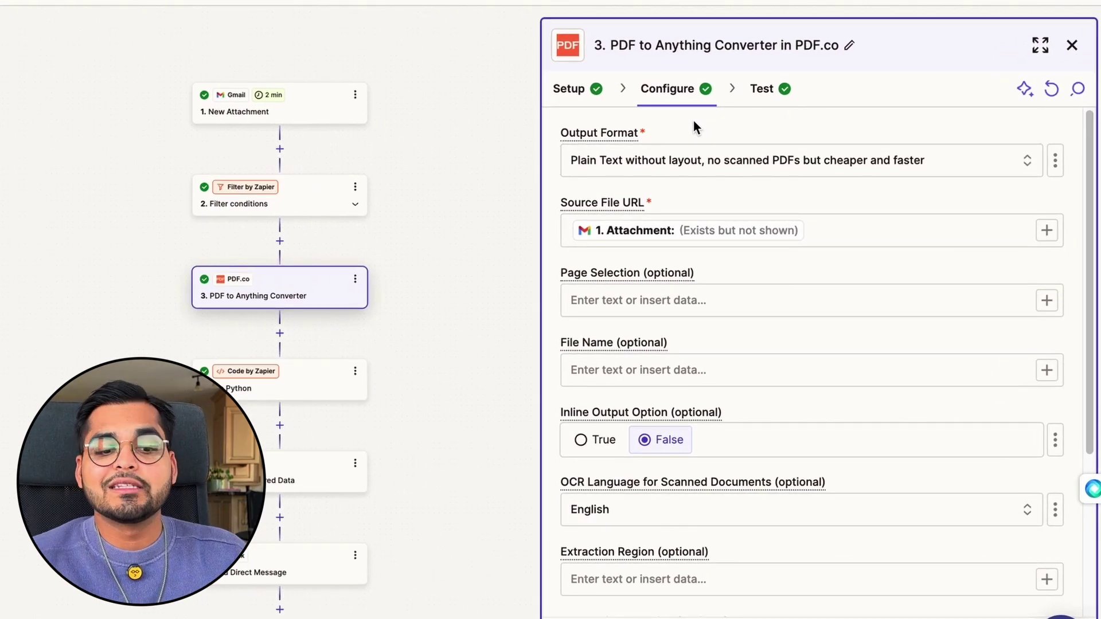
pyautogui.scroll(-1, 786, 184)
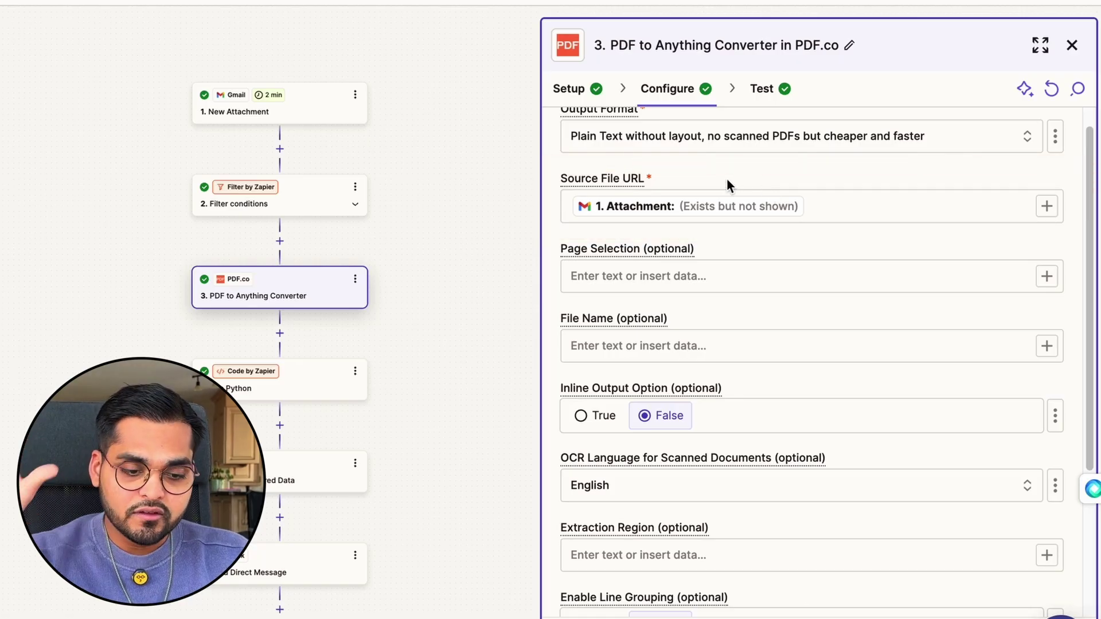
pyautogui.scroll(-8, 752, 308)
pyautogui.scroll(9, 751, 309)
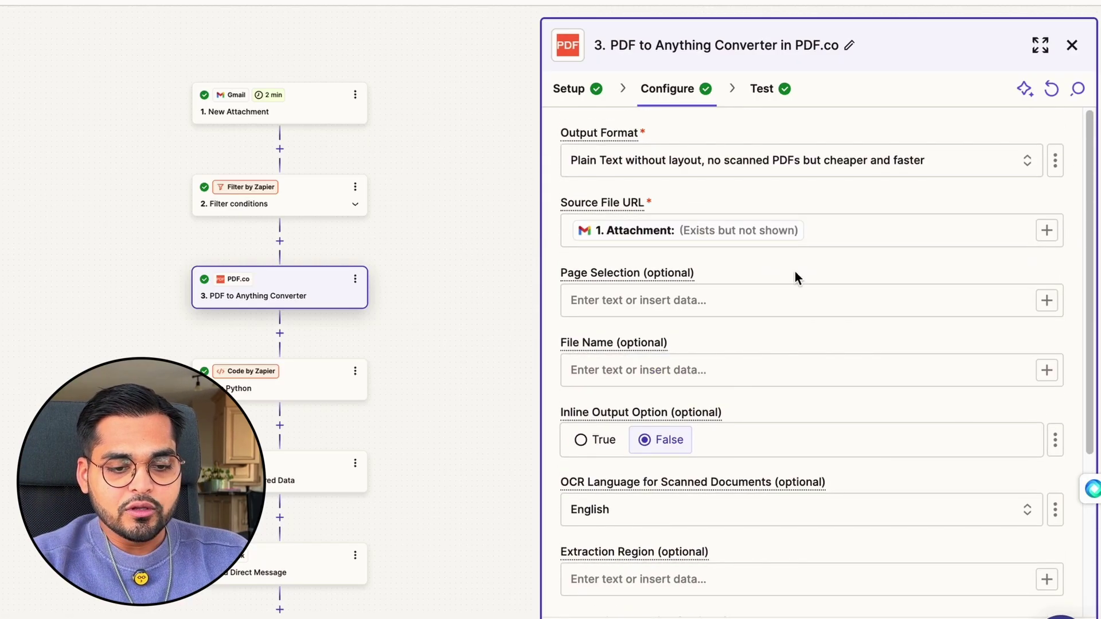
# Inspect the converter's test output and select the full output Url value
pyautogui.click(765, 90)
pyautogui.scroll(-4, 780, 430)
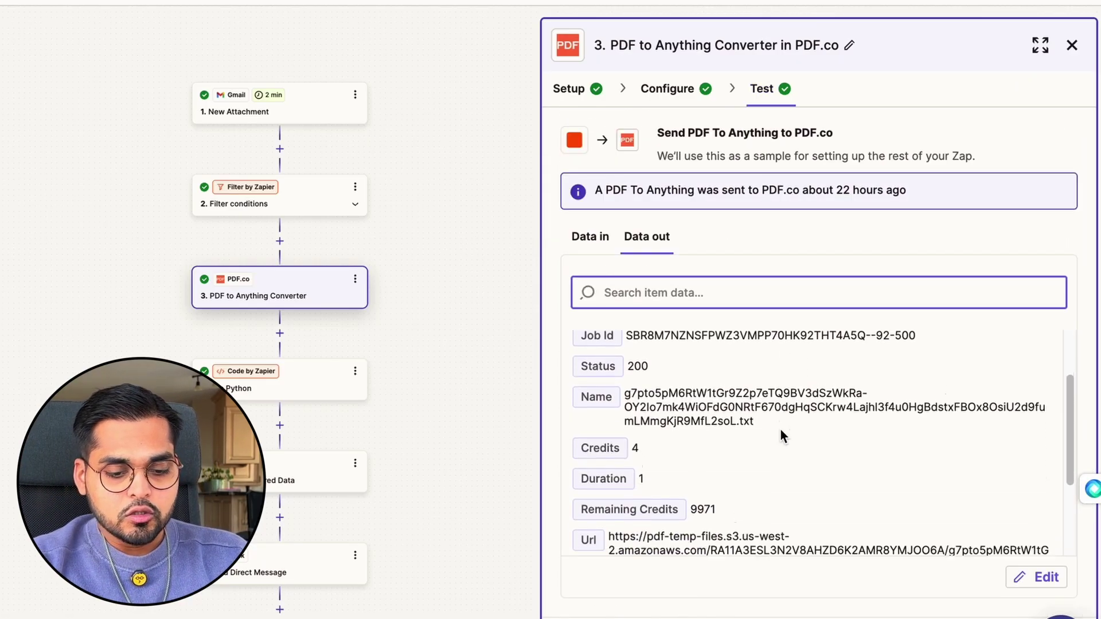
pyautogui.click(631, 421)
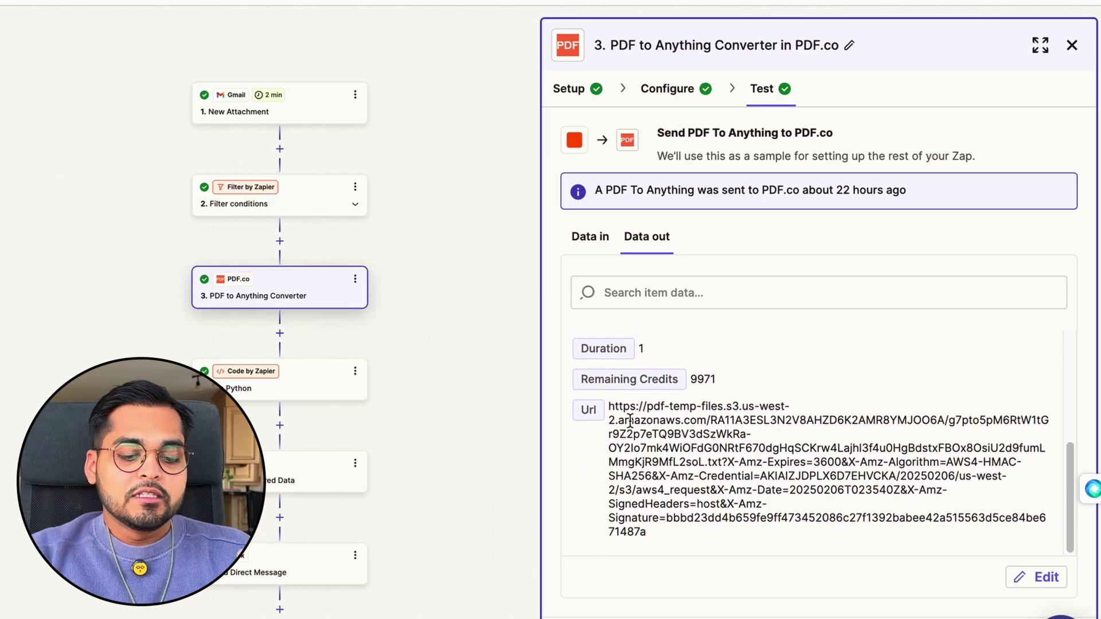
pyautogui.moveTo(661, 535); pyautogui.dragTo(611, 409)
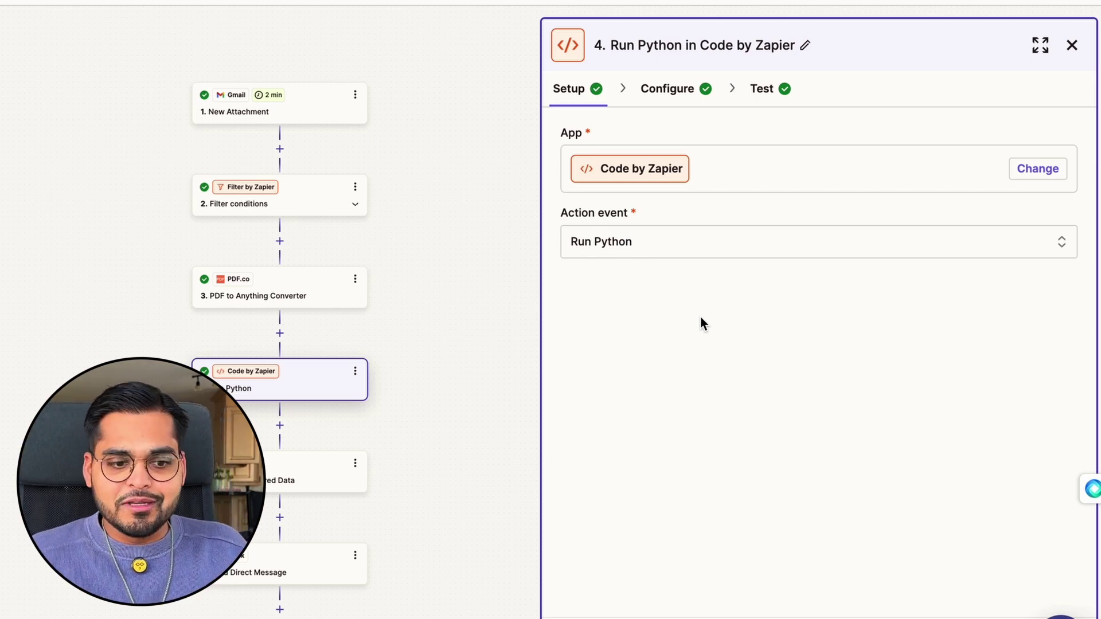
# Reopen the PDF.co converter and review its fields: OCR language English, Inline Output False
pyautogui.click(314, 285)
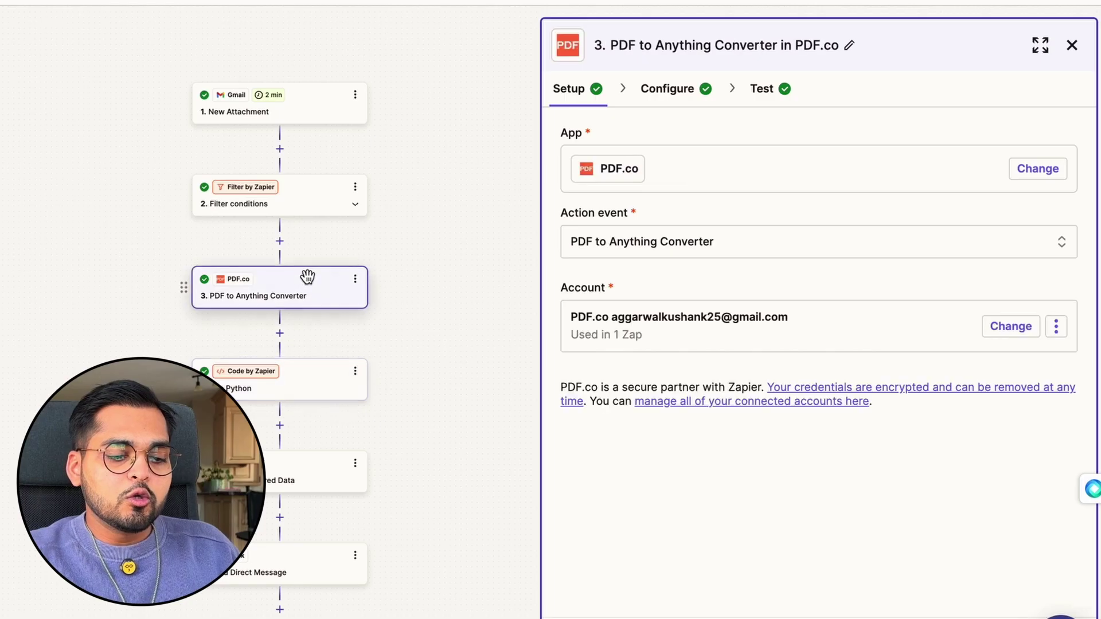
pyautogui.click(666, 92)
pyautogui.scroll(-5, 855, 331)
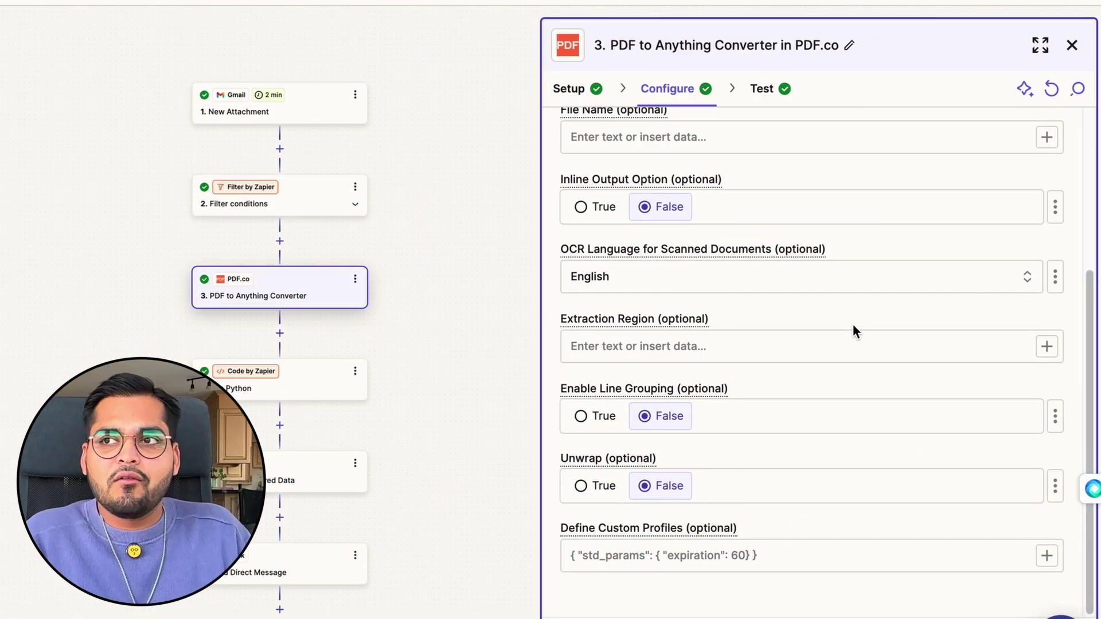
# Show the Run Python step's configuration with its Url input mapped from step 3
pyautogui.click(307, 388)
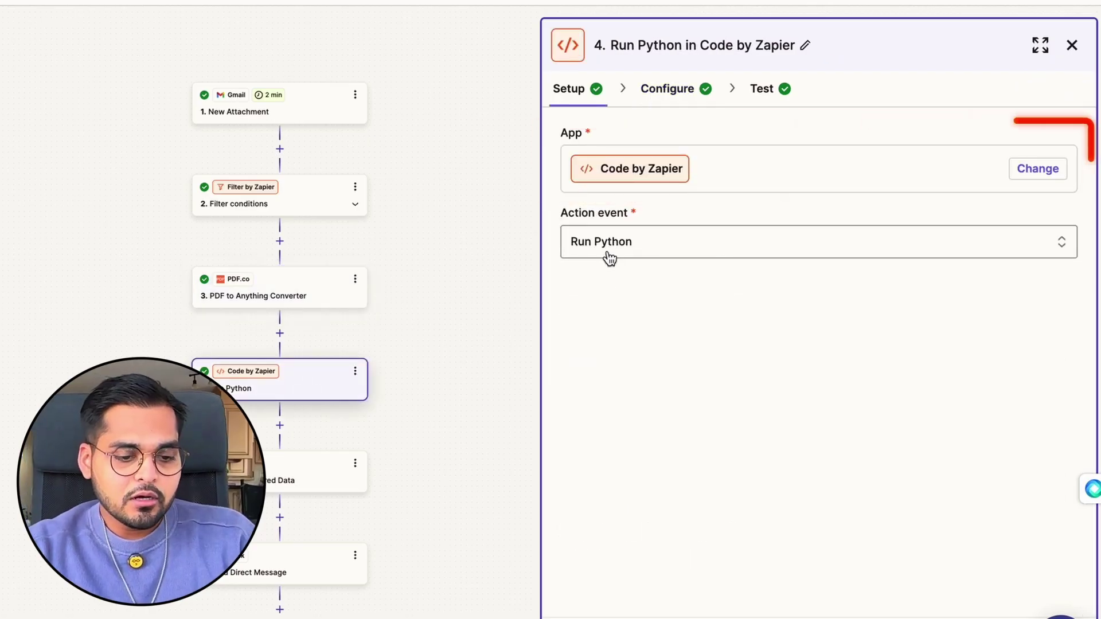
pyautogui.click(662, 93)
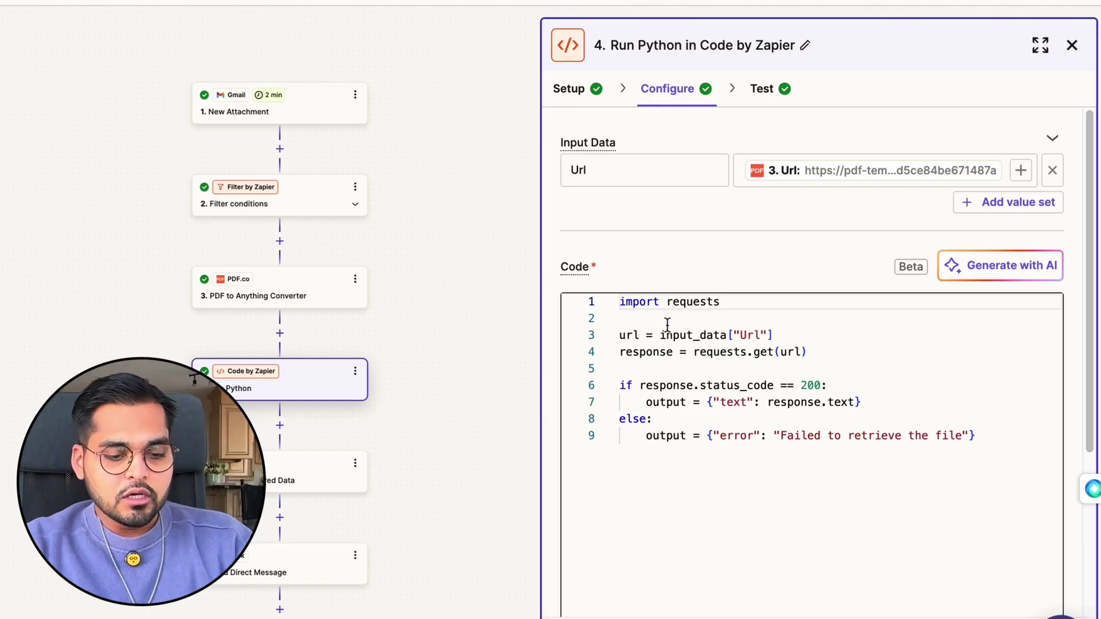
# Paste and reword an AI prompt to extract the URL's content as text, then generate code
pyautogui.click(1002, 275)
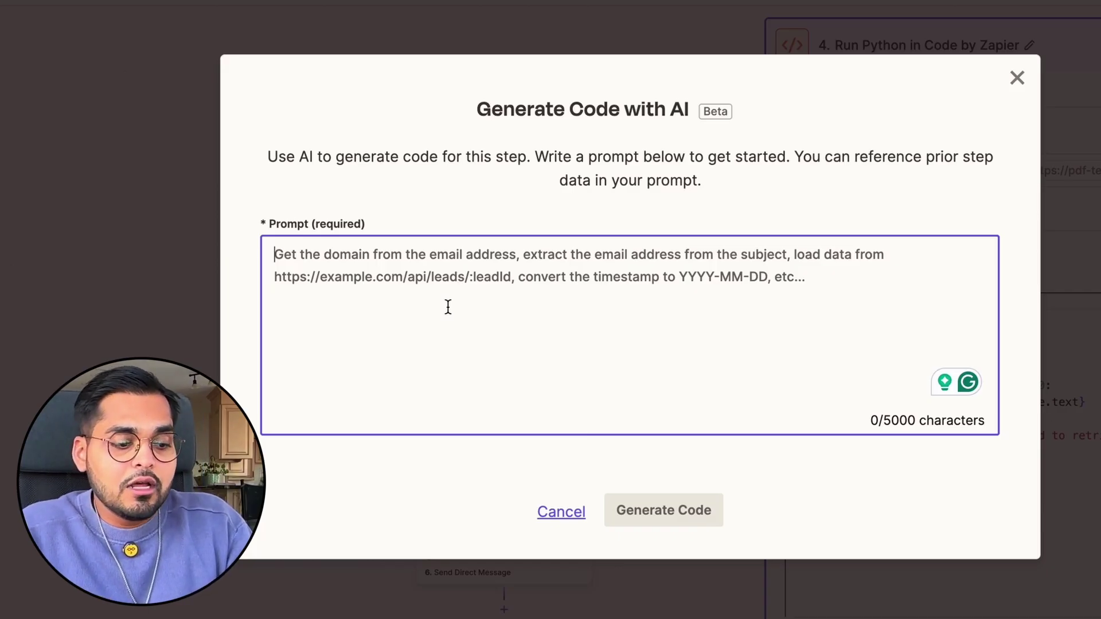
pyautogui.write('hey, I want to take text in the URL and output')
pyautogui.doubleClick(373, 254)
pyautogui.write('extract the')
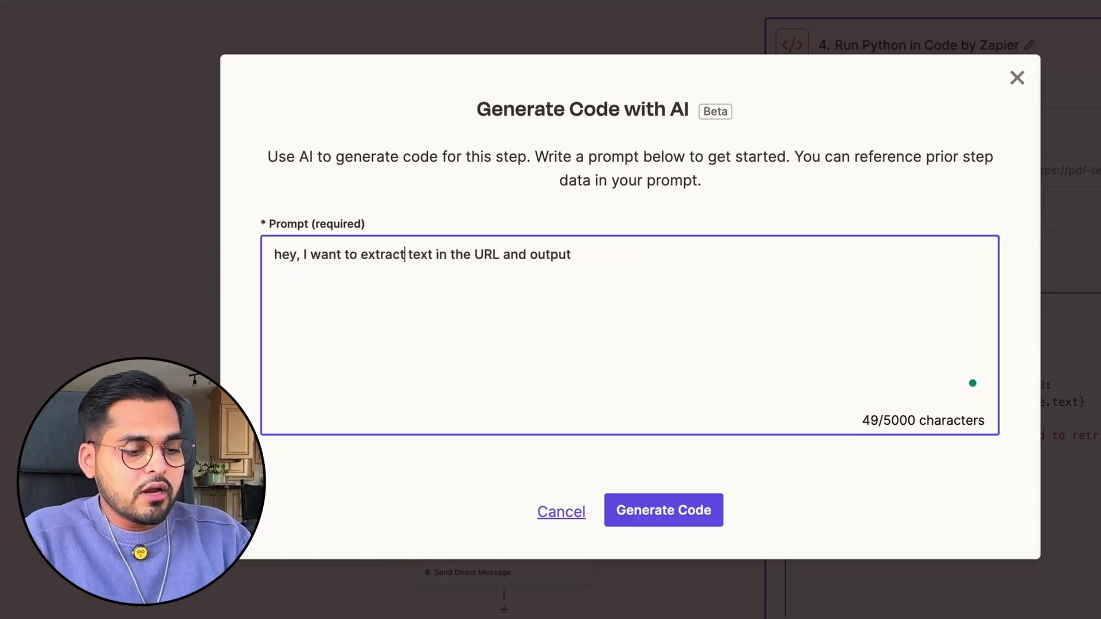
pyautogui.click(620, 255)
pyautogui.write('as a te')
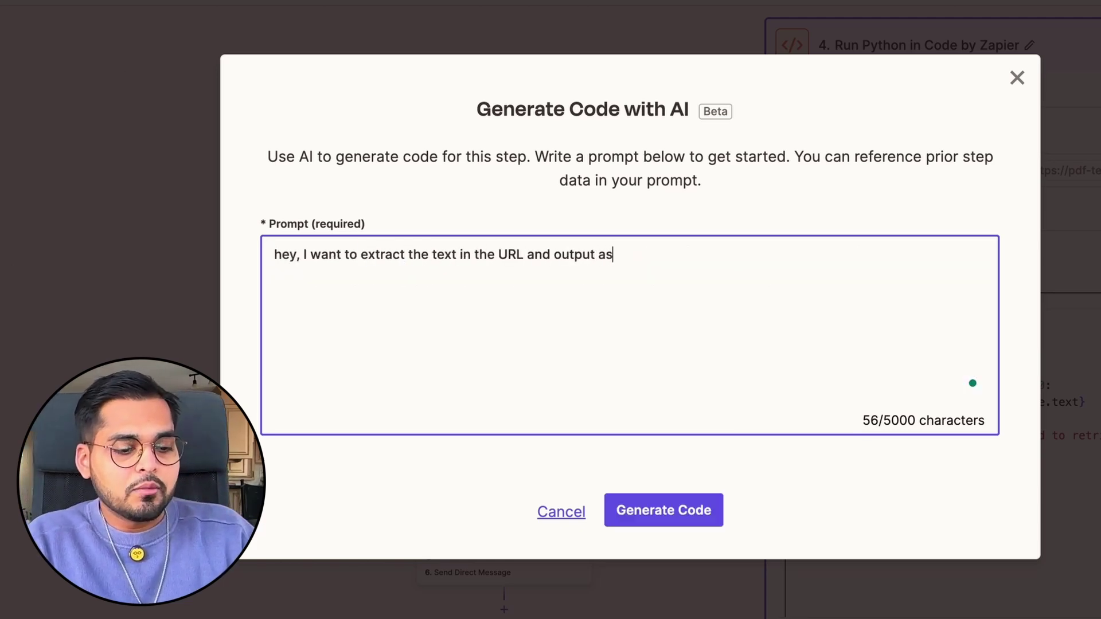
pyautogui.write('xt')
pyautogui.click(642, 516)
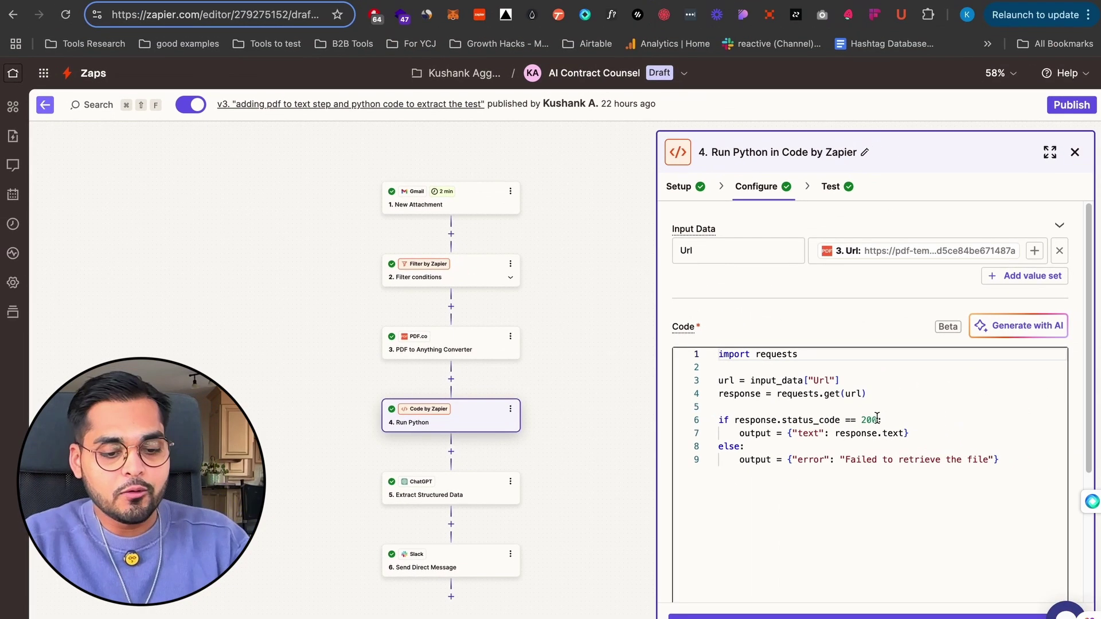
# Review the generated Python code and view the test output of extracted contract text
pyautogui.moveTo(1012, 460); pyautogui.dragTo(717, 356)
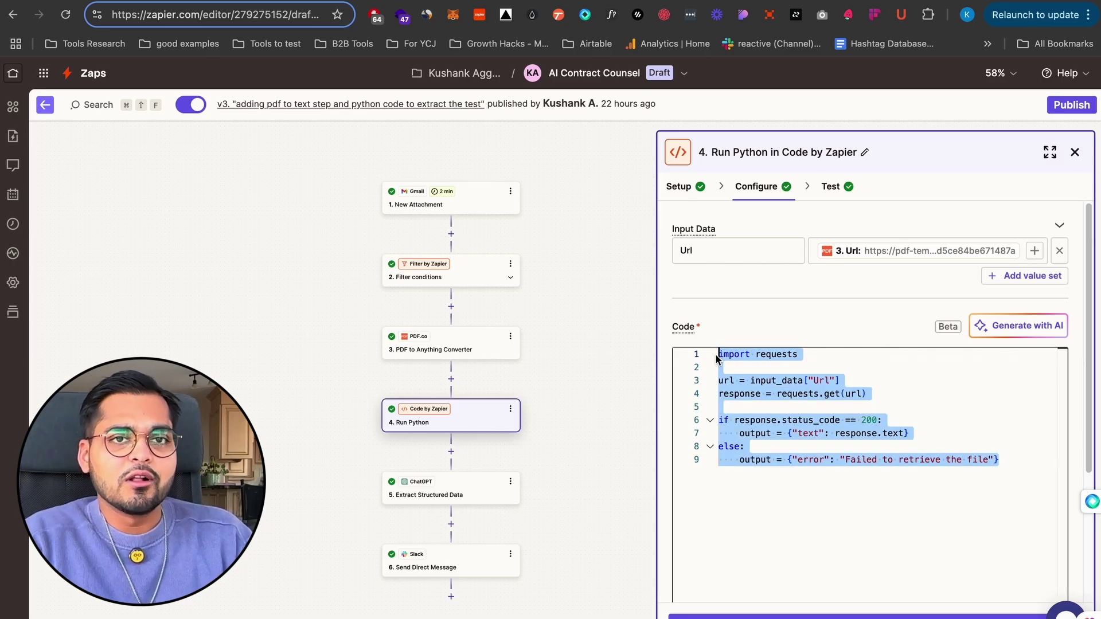
pyautogui.click(1019, 457)
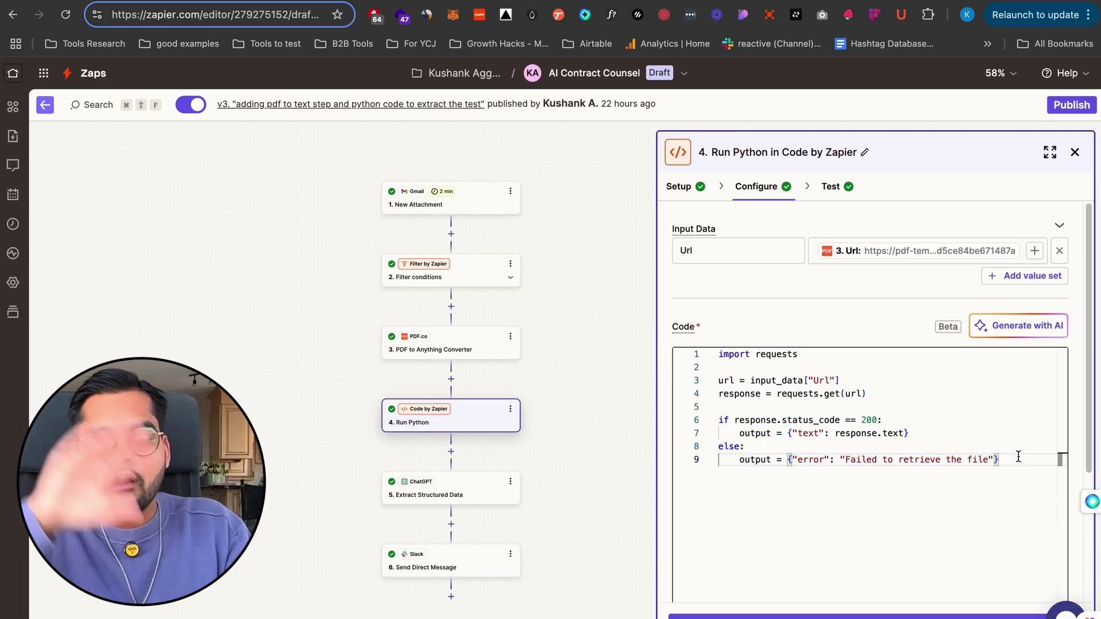
pyautogui.click(830, 186)
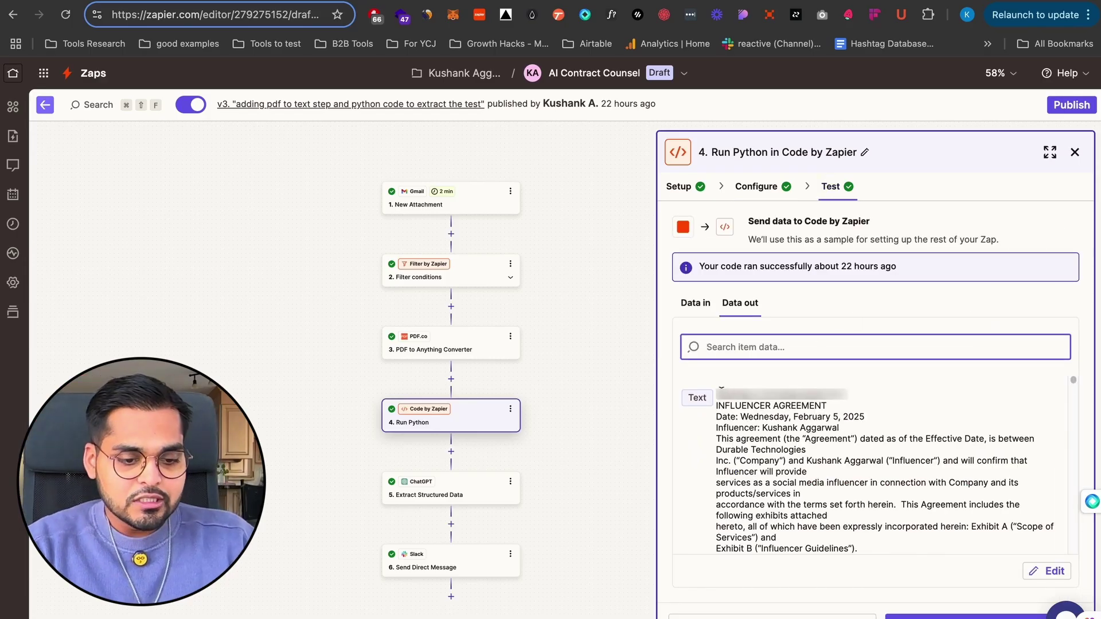
# Look over the extracted INFLUENCER AGREEMENT text in the Python step's Data out
pyautogui.moveTo(717, 393); pyautogui.dragTo(791, 477)
pyautogui.click(834, 477)
pyautogui.scroll(-3, 834, 477)
pyautogui.scroll(-3, 834, 477)
pyautogui.scroll(10, 835, 477)
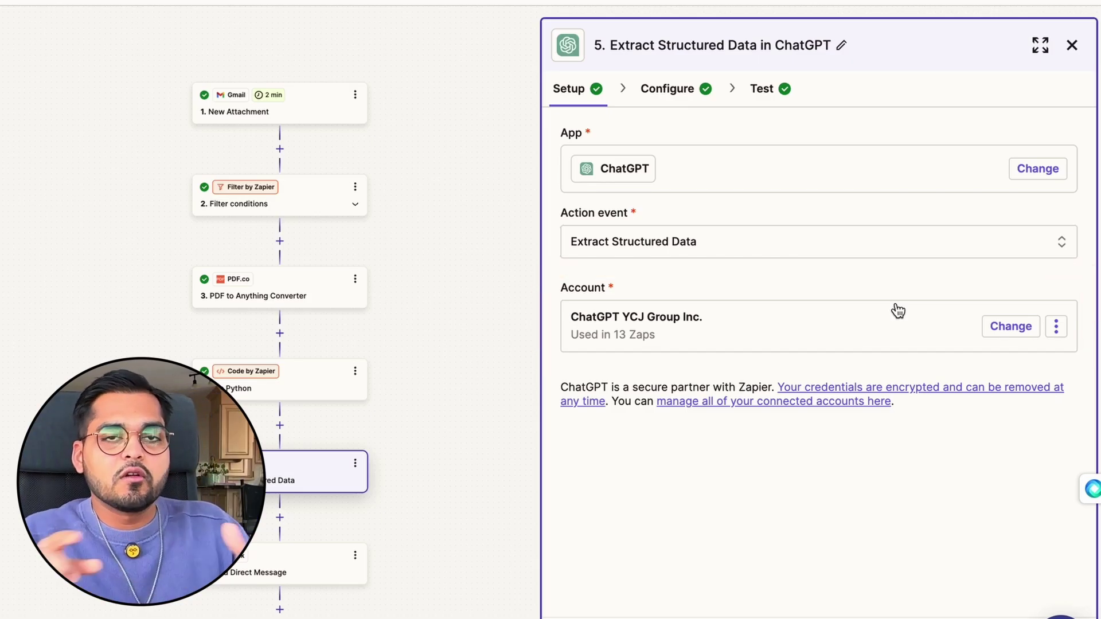
# Show the ChatGPT step's fields and inspect Unstructured Text mapped to step 4's Text
pyautogui.click(664, 105)
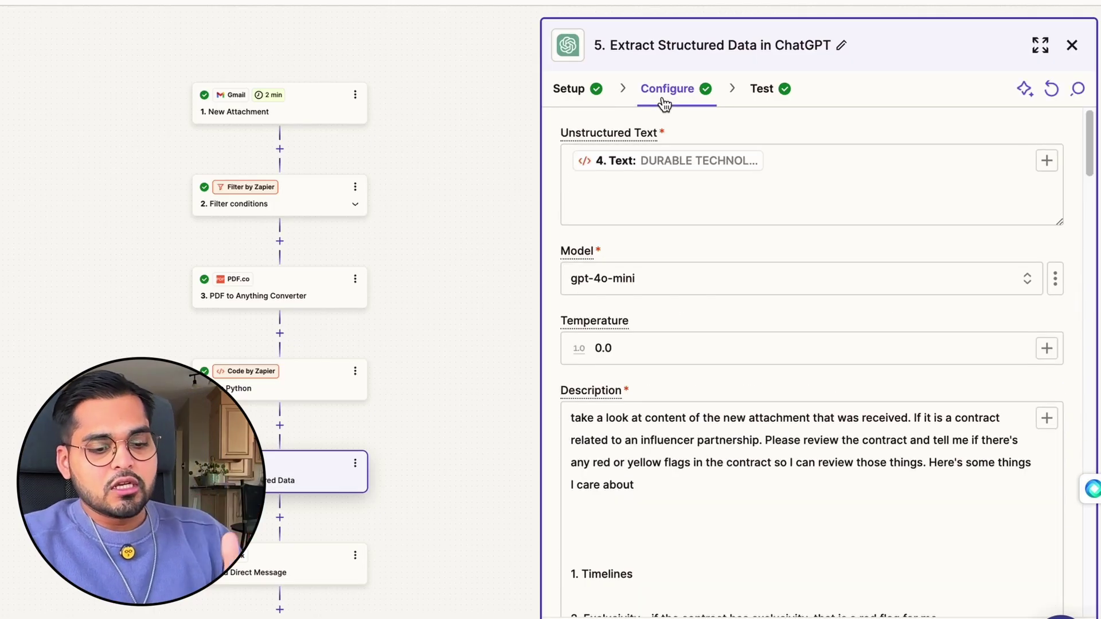
pyautogui.click(781, 161)
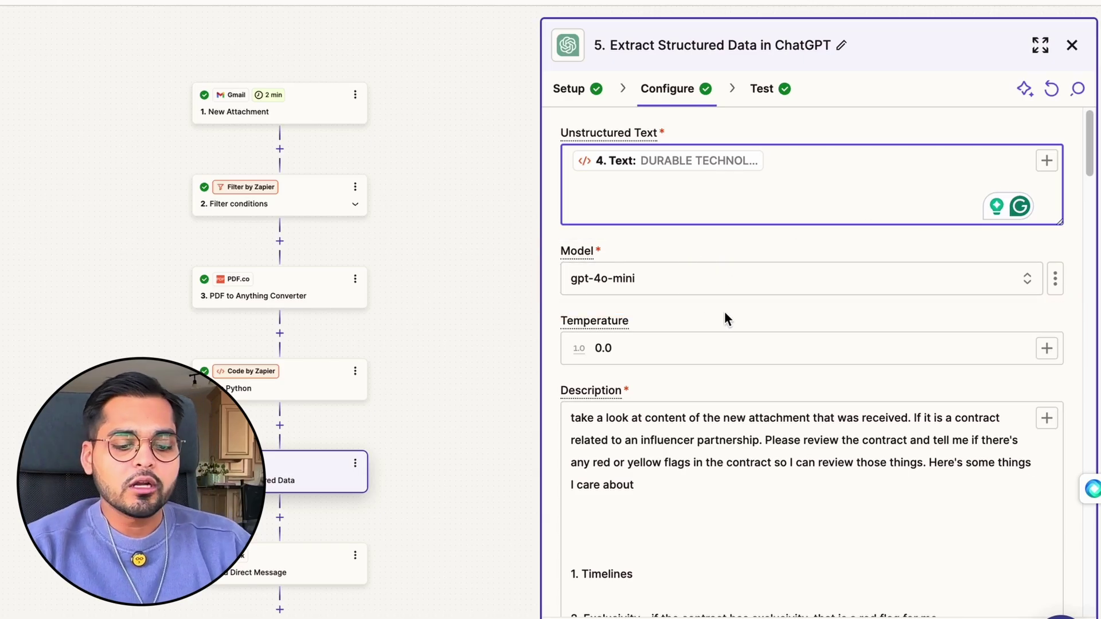
pyautogui.scroll(-3, 724, 311)
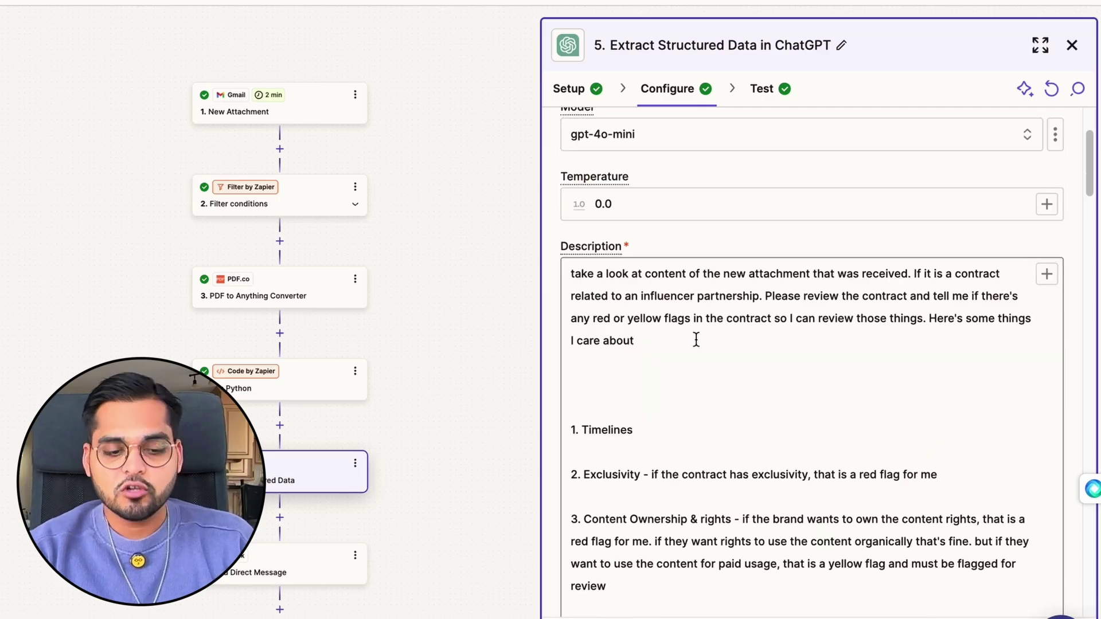
pyautogui.scroll(-1, 695, 340)
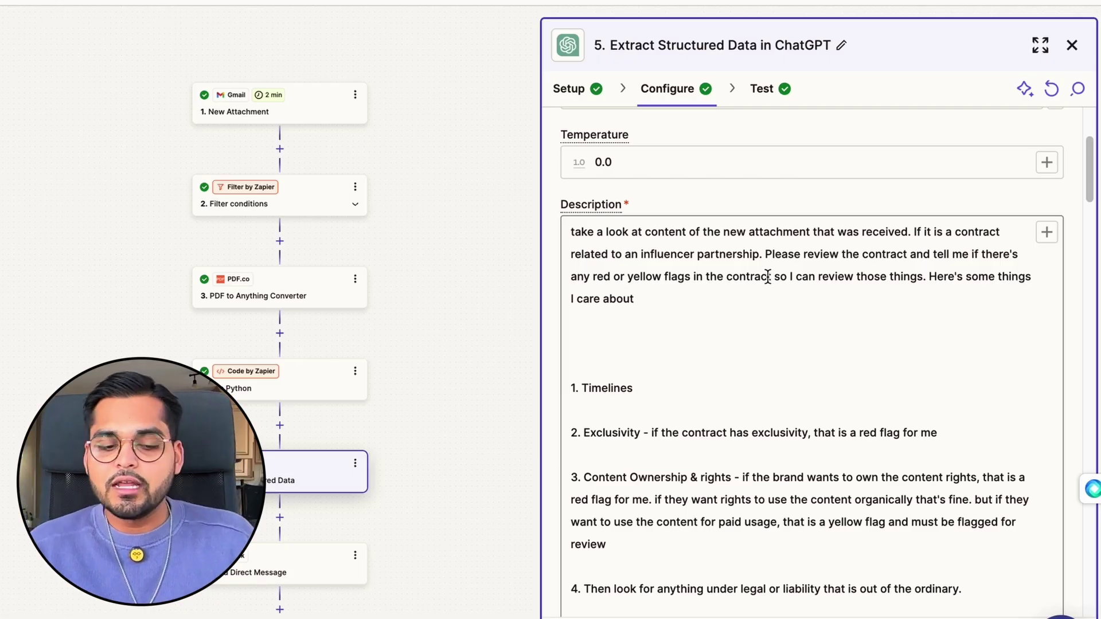
pyautogui.scroll(-2, 829, 310)
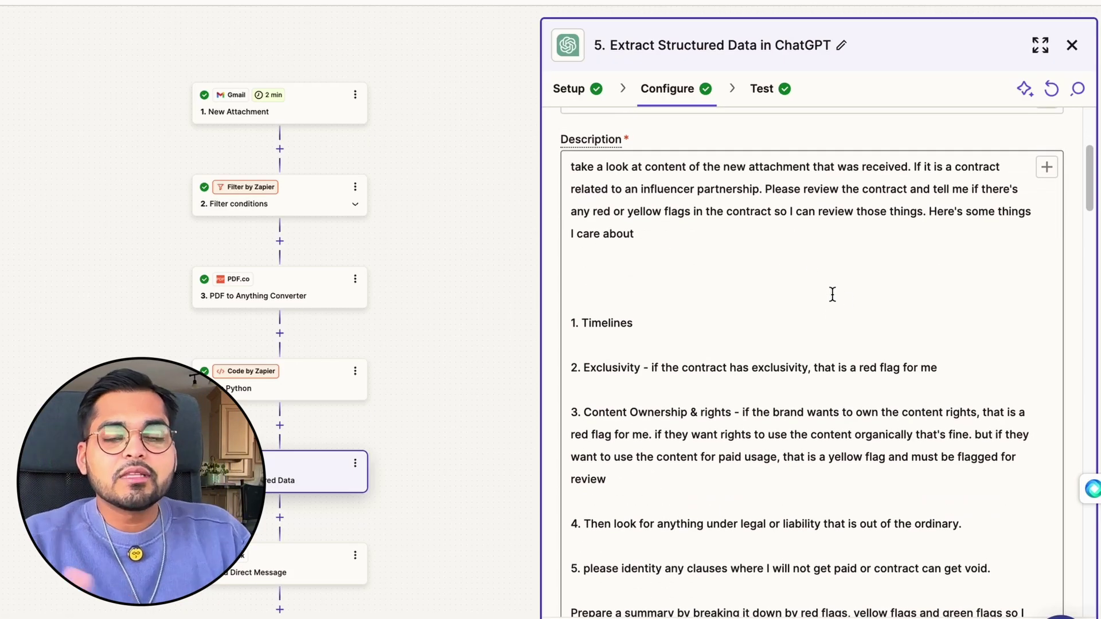
pyautogui.scroll(-2, 832, 295)
pyautogui.scroll(-1, 832, 294)
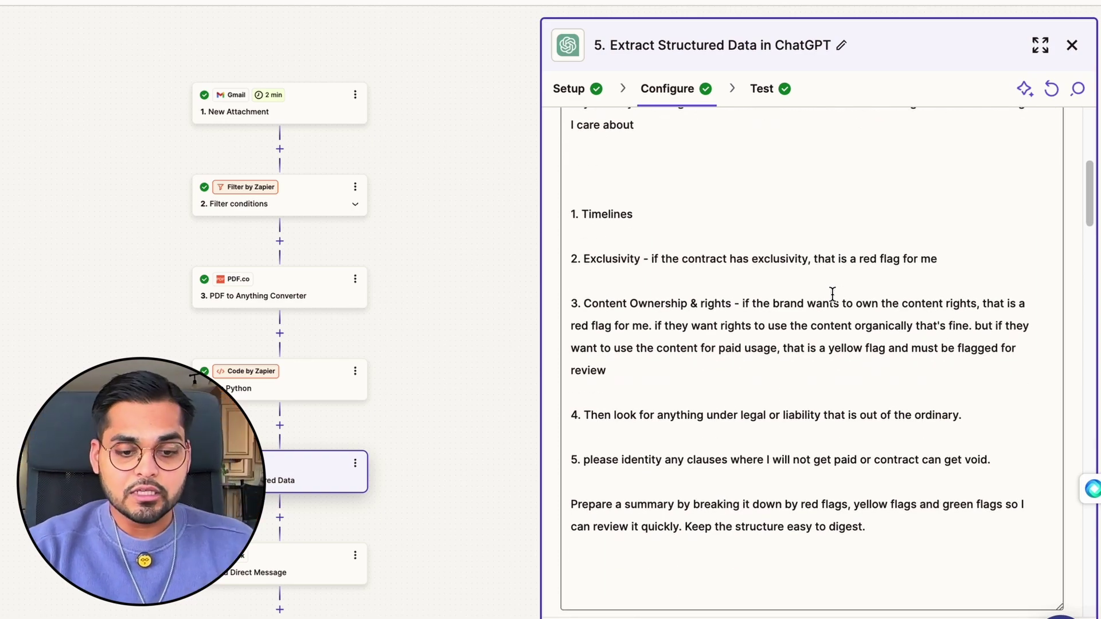
pyautogui.scroll(-1, 832, 294)
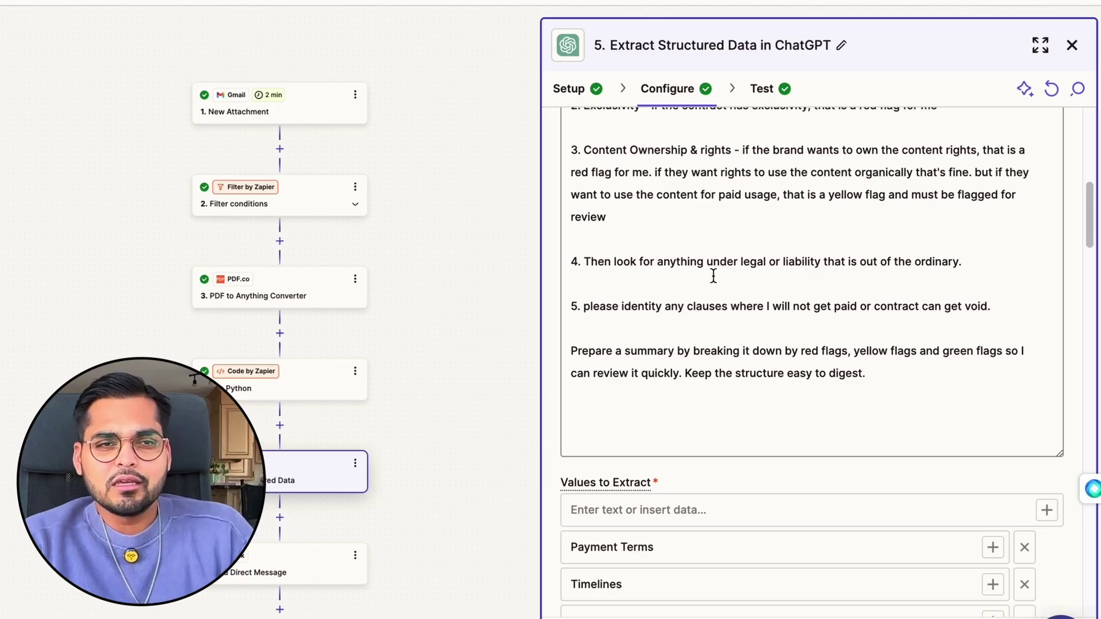
pyautogui.scroll(-2, 858, 292)
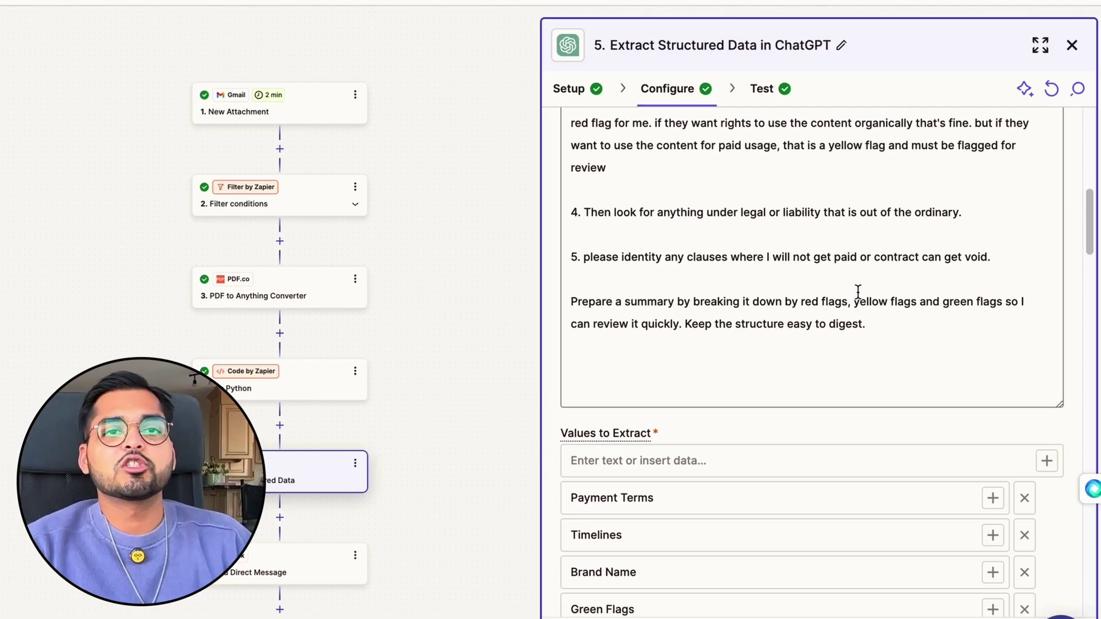
pyautogui.scroll(-5, 854, 293)
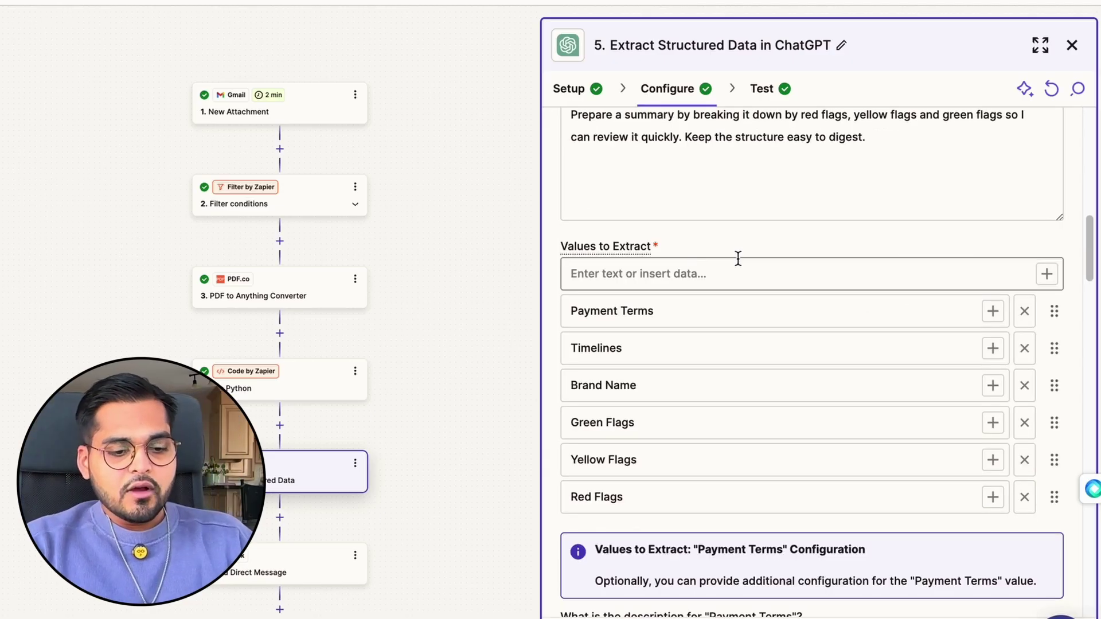
pyautogui.scroll(-2, 705, 253)
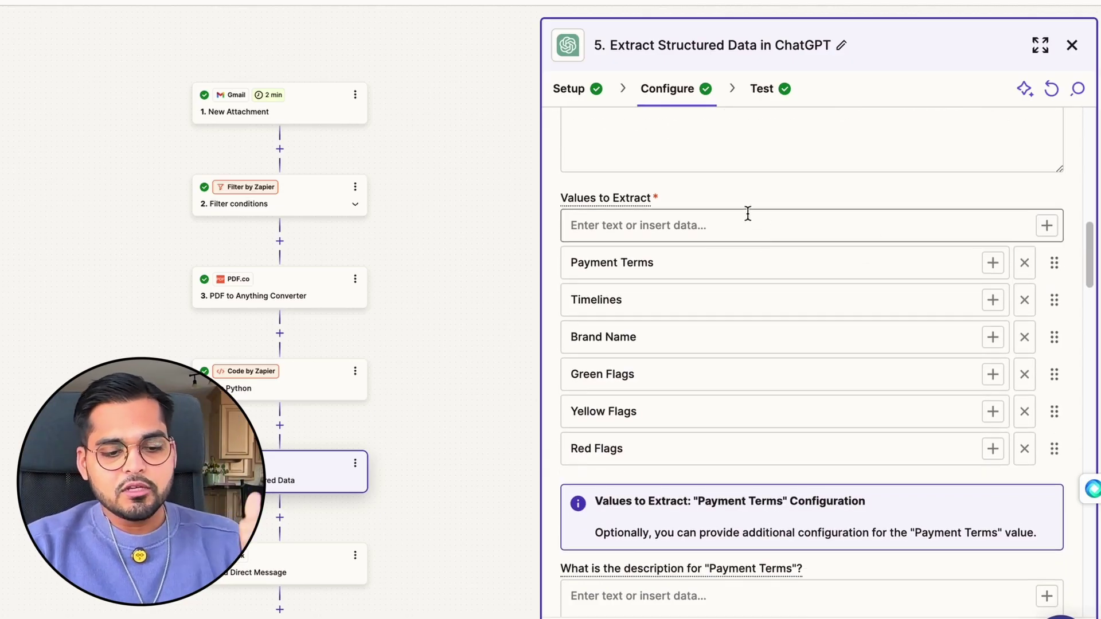
pyautogui.scroll(-4, 747, 213)
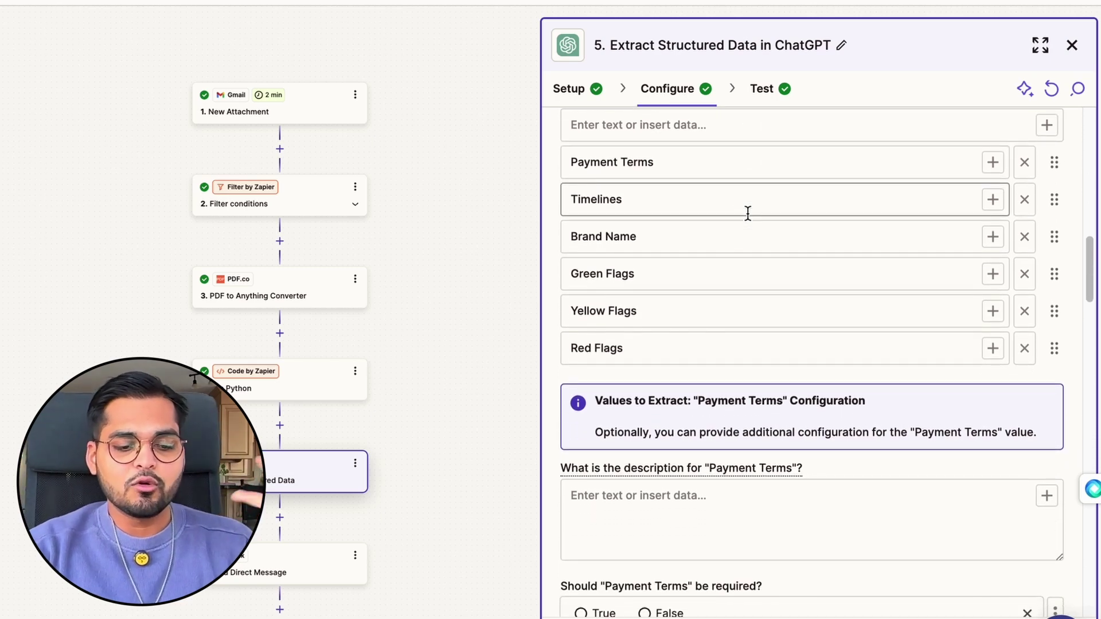
pyautogui.scroll(-5, 738, 265)
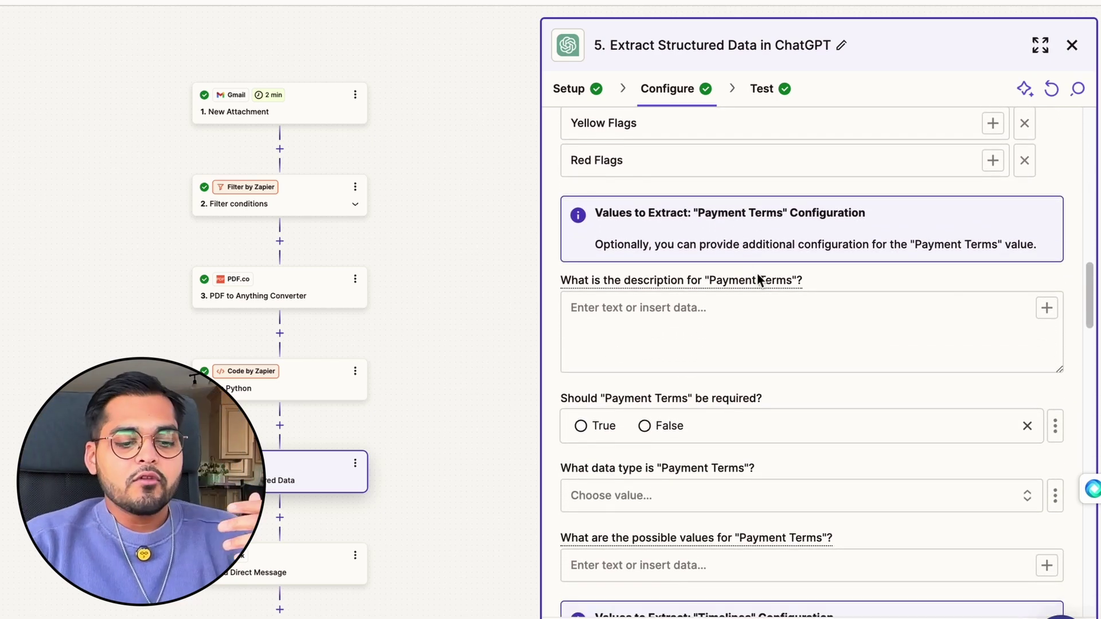
pyautogui.scroll(1, 737, 330)
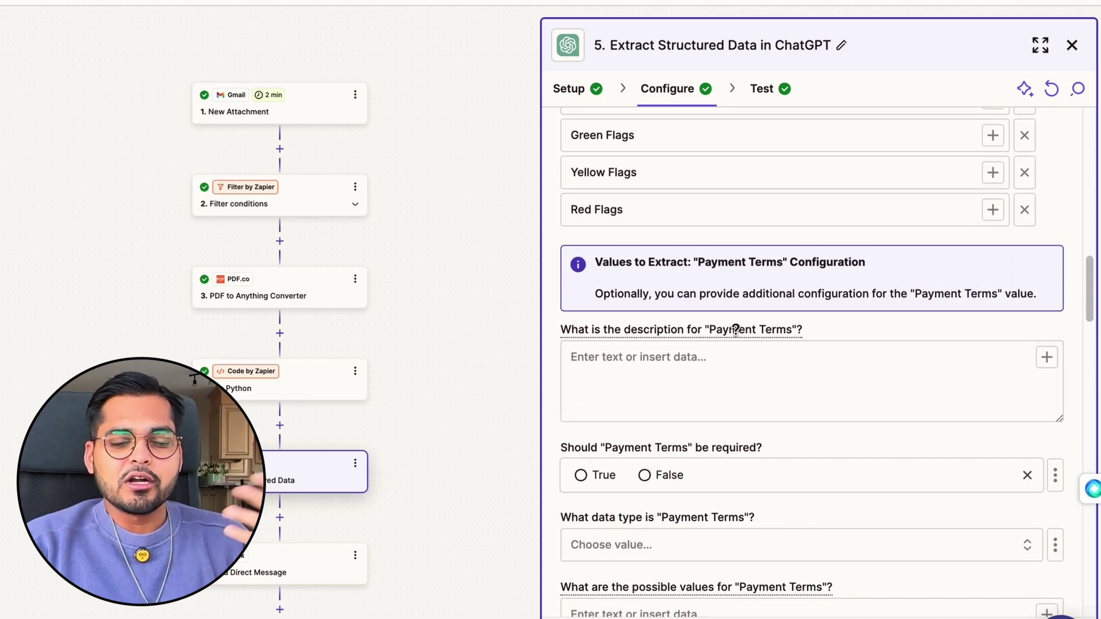
pyautogui.scroll(-10, 735, 329)
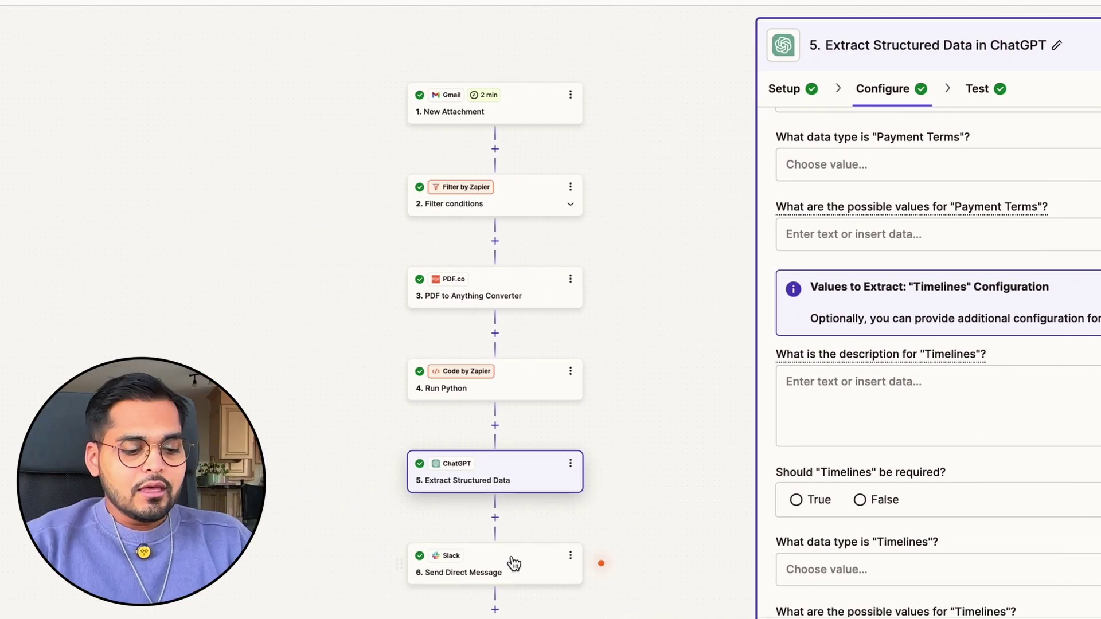
# Show step 6's Slack message mapping Brand, Timeline, Payment Terms and Red/Yellow/Green Flags
pyautogui.click(291, 562)
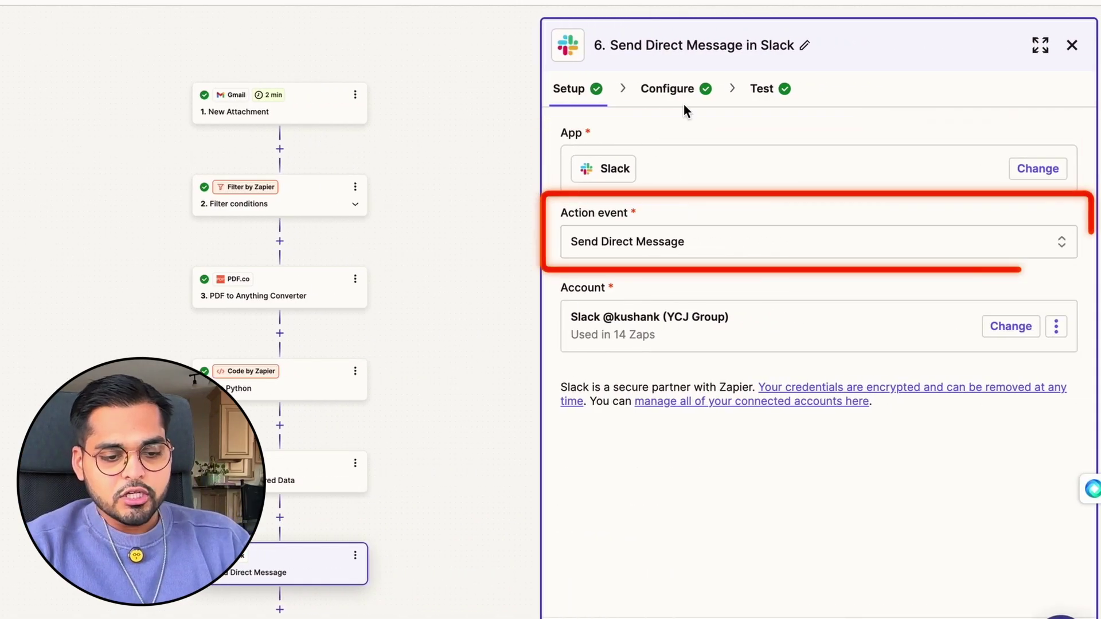
pyautogui.click(683, 104)
pyautogui.scroll(-3, 728, 302)
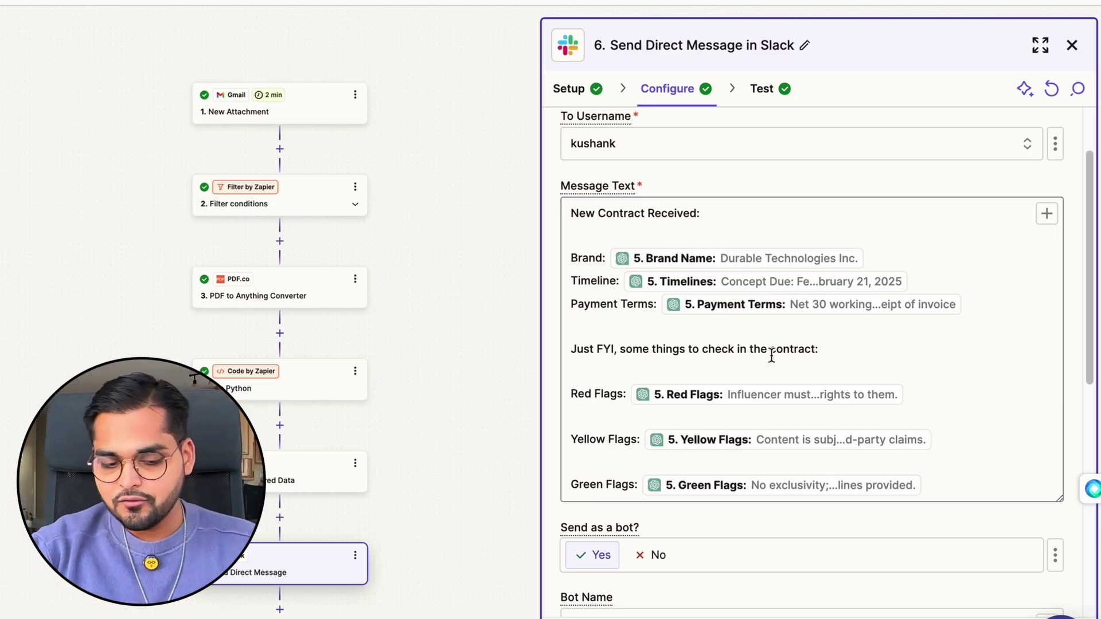
# Scroll further down the Slack direct message step's settings
pyautogui.scroll(-10, 772, 356)
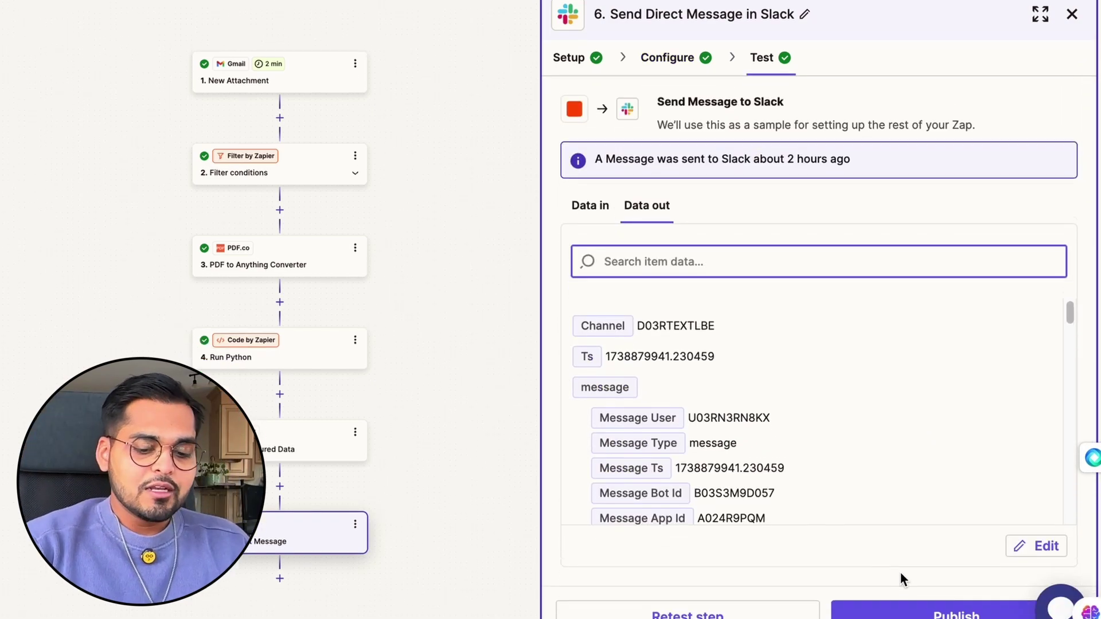